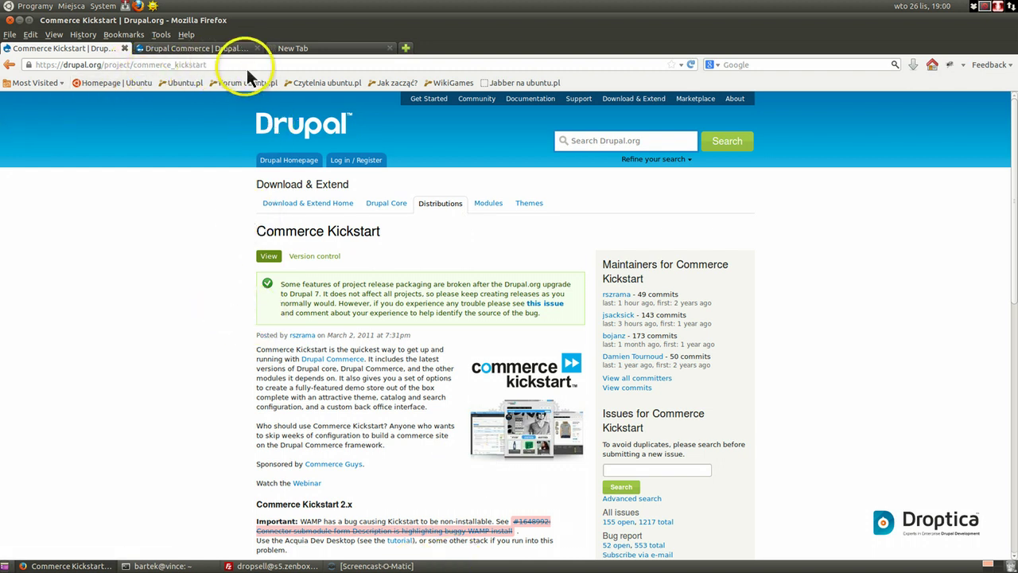
# Download the recommended Commerce Kickstart 7.x-2.9 gz package (16.98 MB) from Drupal.org
pyautogui.moveTo(246, 65); pyautogui.dragTo(338, 318)
pyautogui.scroll(-4, 359, 326)
pyautogui.scroll(-8, 360, 314)
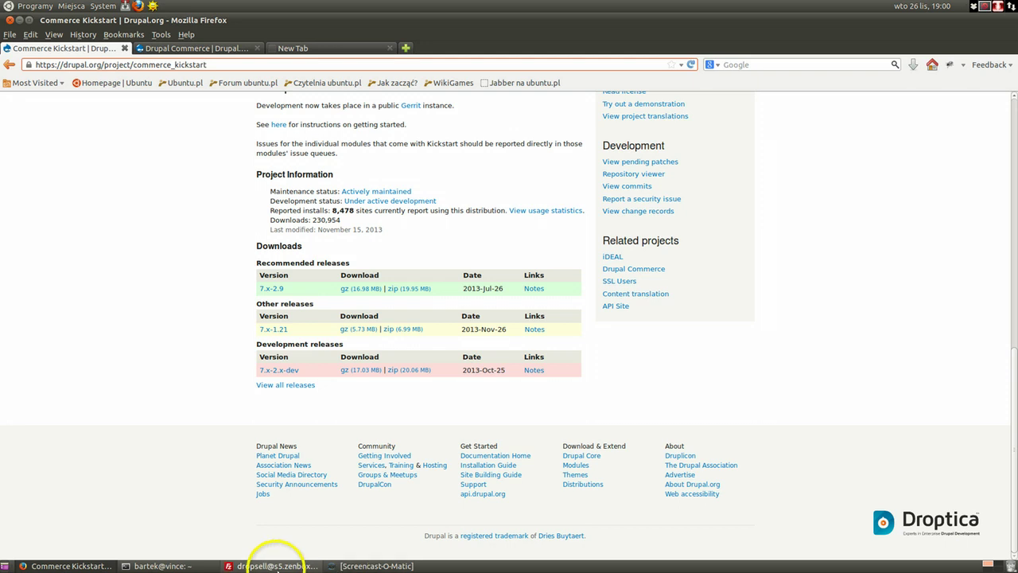
pyautogui.click(363, 290)
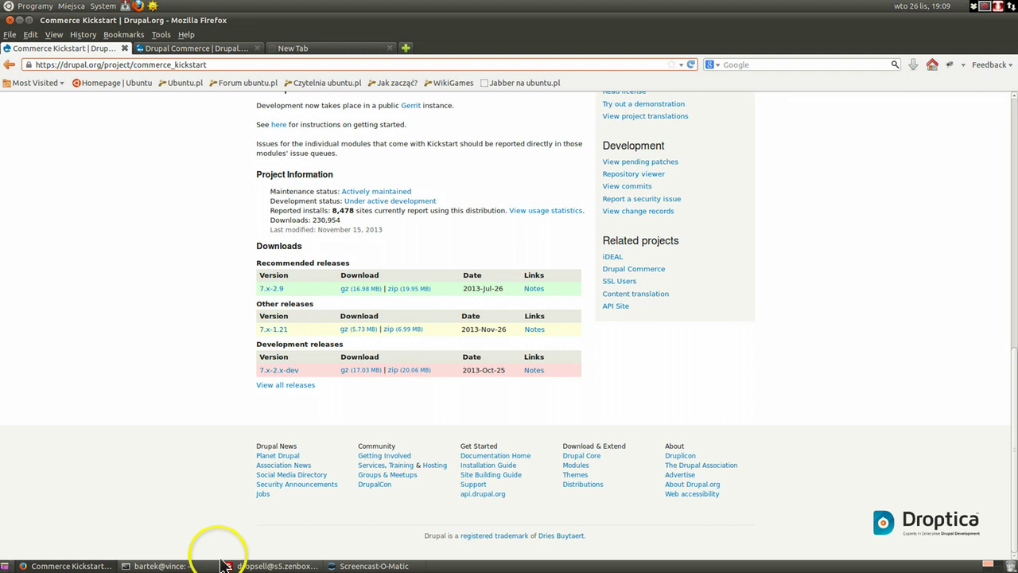
pyautogui.click(263, 565)
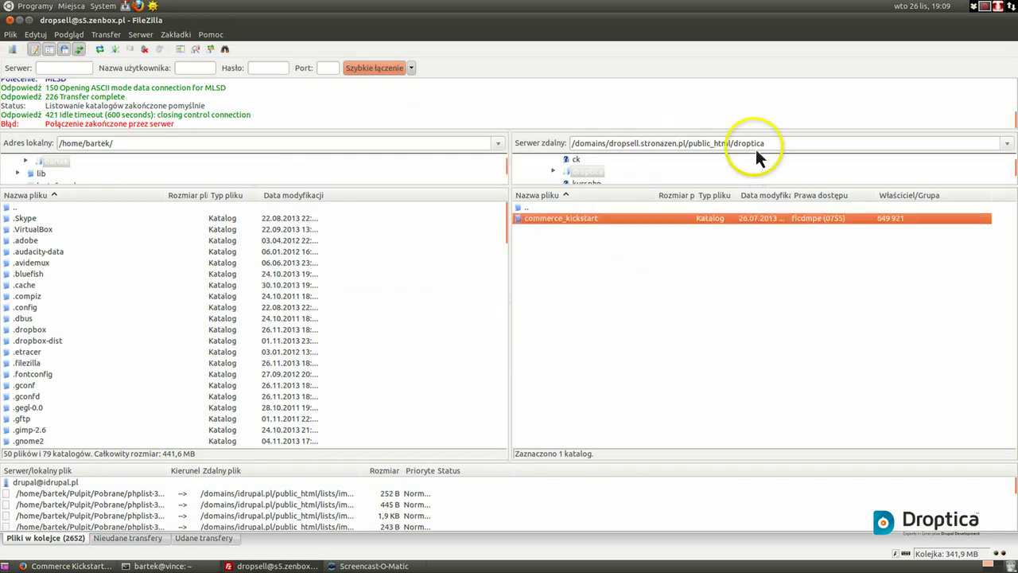
pyautogui.click(569, 217)
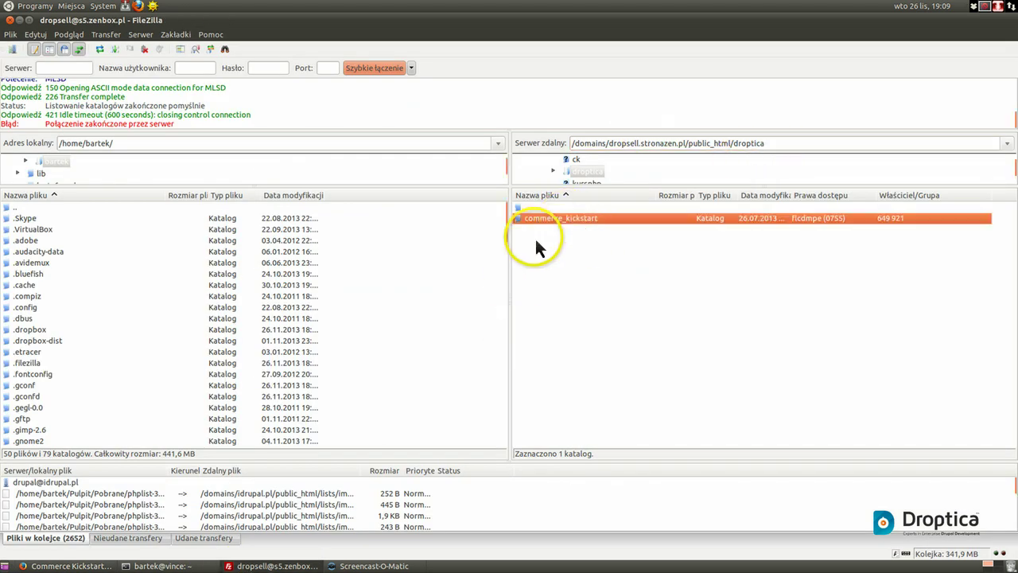
pyautogui.click(574, 229)
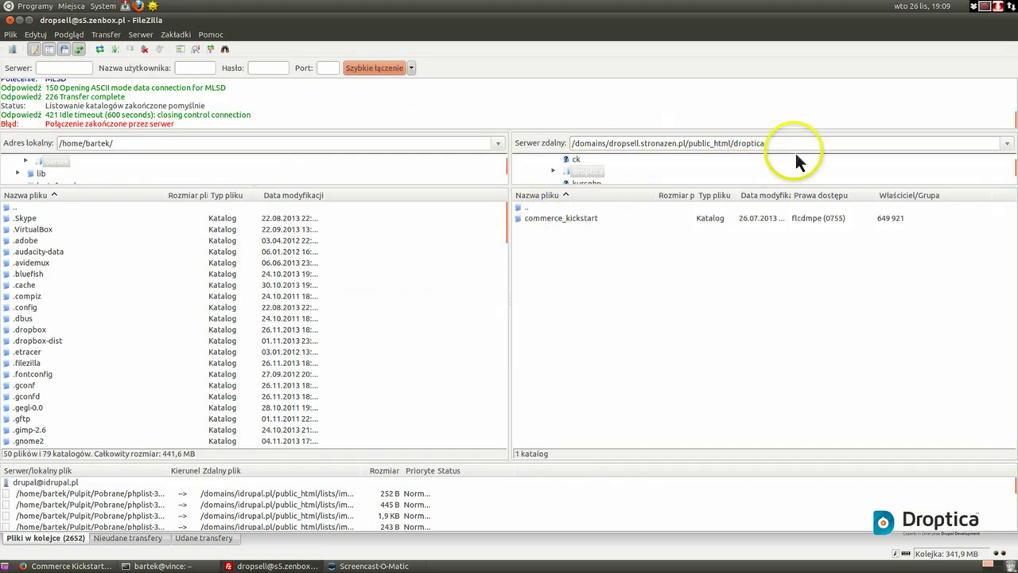
pyautogui.moveTo(755, 143); pyautogui.dragTo(737, 143)
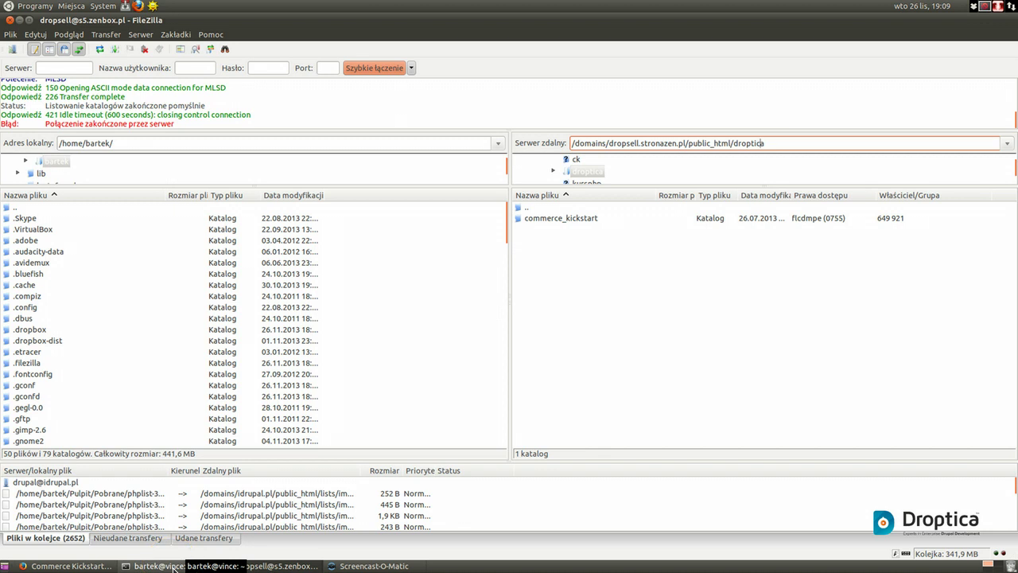
pyautogui.click(183, 566)
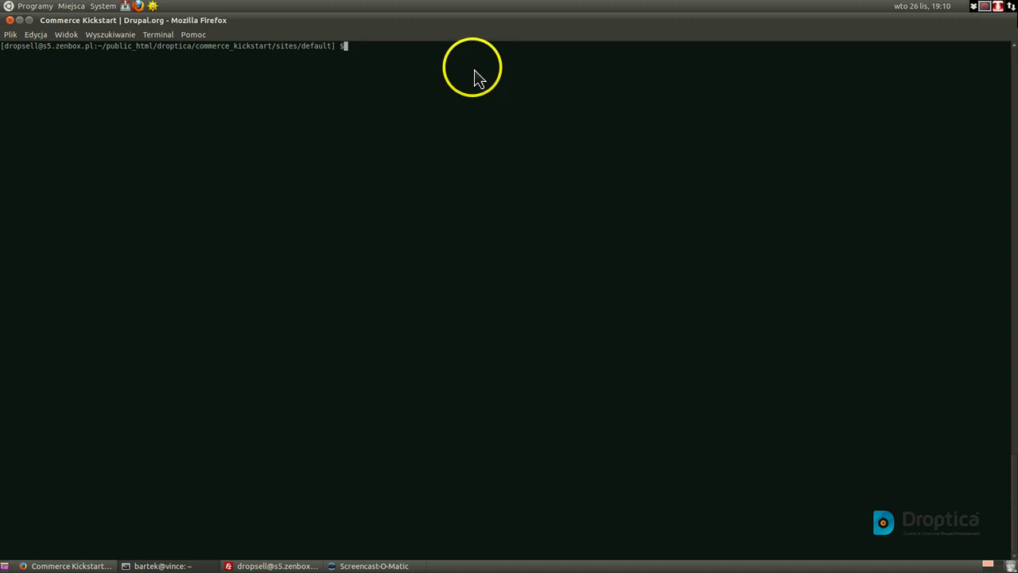
# List sites/default and copy default.settings.php to a new settings.php
pyautogui.write('ls')
pyautogui.press('Return')
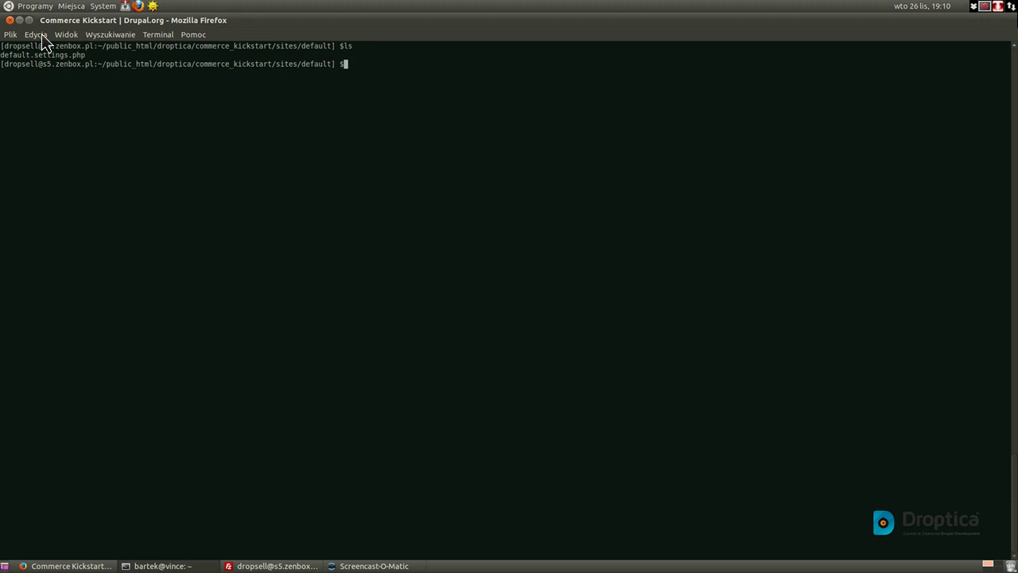
pyautogui.click(68, 62)
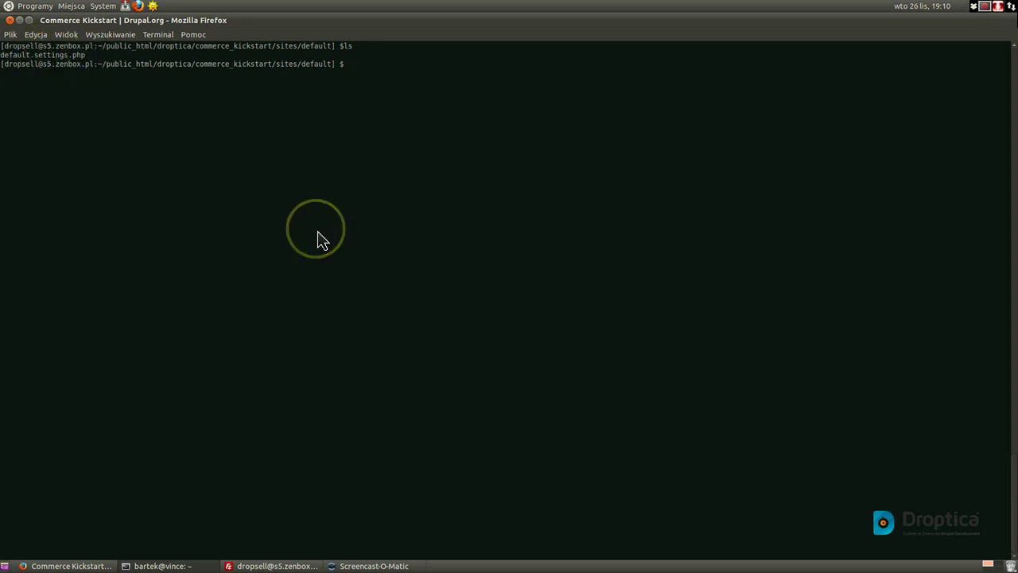
pyautogui.write('cp de')
pyautogui.press('Tab')
pyautogui.write('setting')
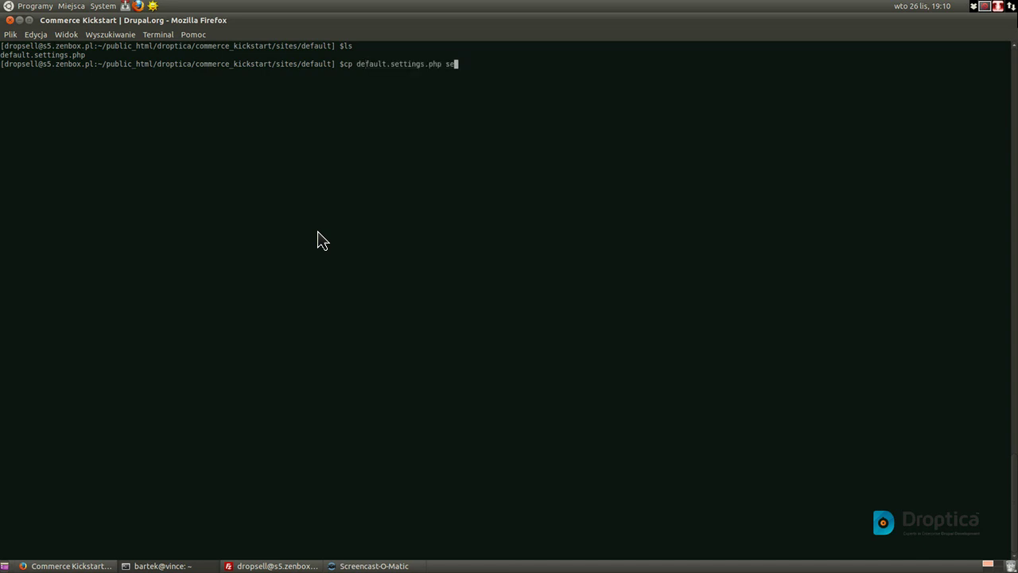
pyautogui.write('s.php')
pyautogui.press('Return')
# Make settings.php writable for everyone with chmod a+w
pyautogui.write('chm')
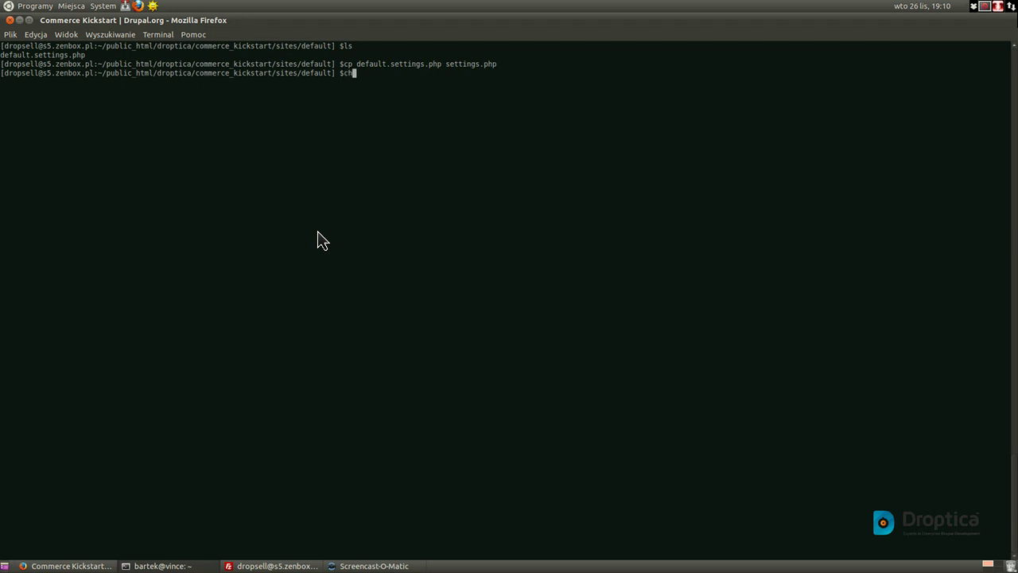
pyautogui.press('BackSpace')
pyautogui.press('BackSpace')
pyautogui.press('BackSpace')
pyautogui.write('chmod a+w se')
pyautogui.press('Tab')
pyautogui.press('Return')
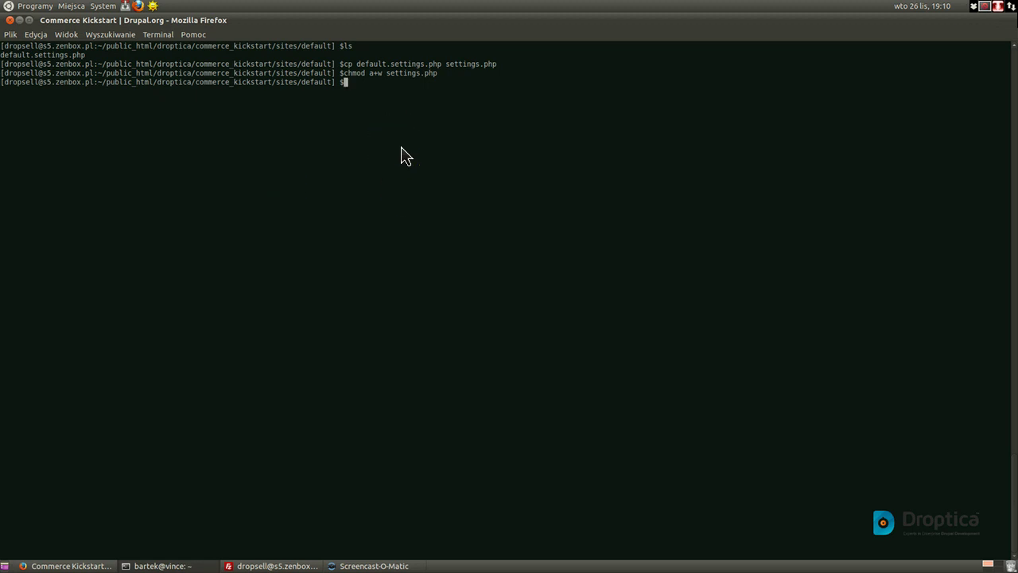
# Create a files folder and give it 777 permissions
pyautogui.write('mkdir files')
pyautogui.press('Return')
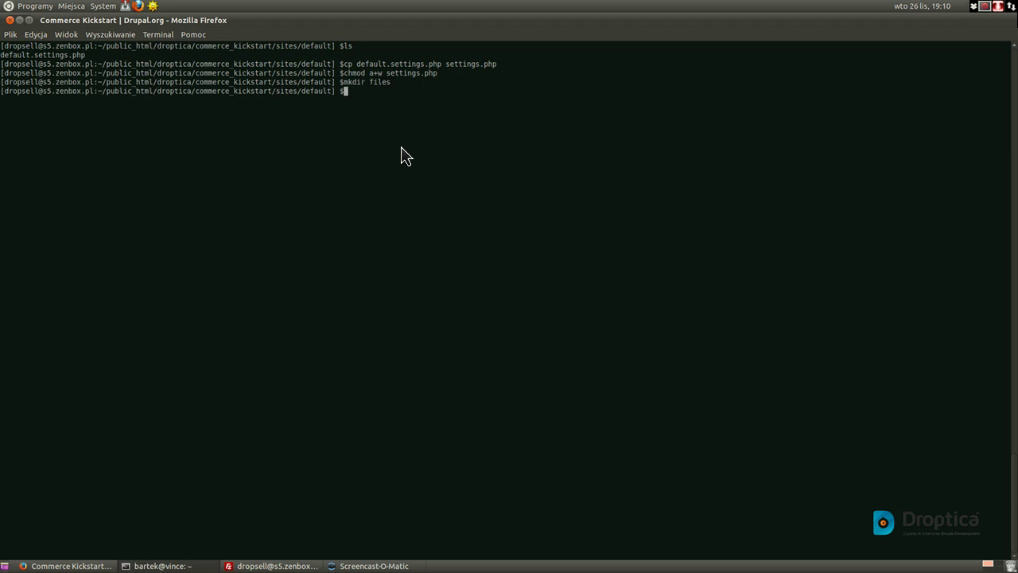
pyautogui.write('c')
pyautogui.write('hmod 777 f')
pyautogui.press('Tab')
pyautogui.press('Return')
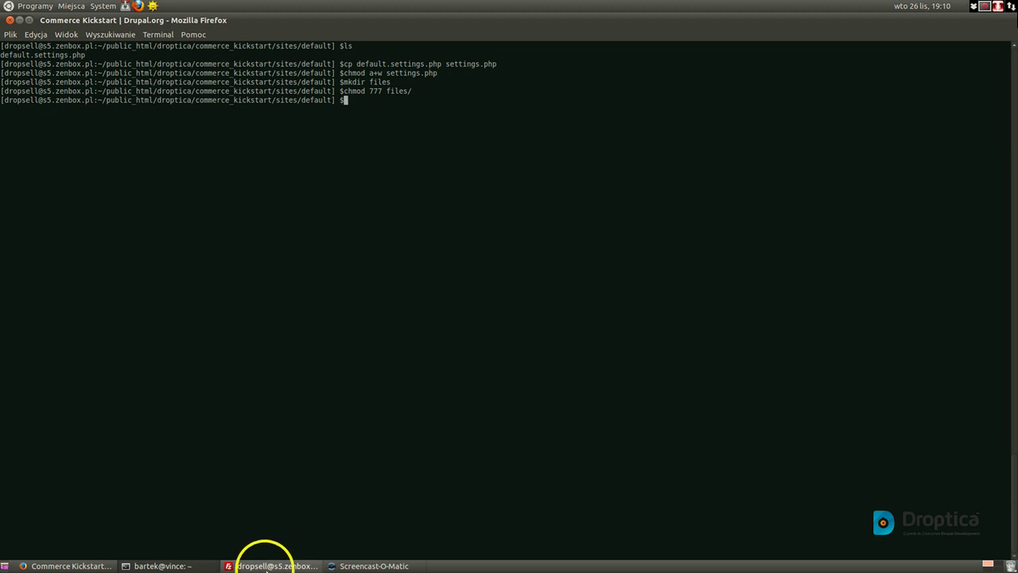
pyautogui.click(266, 565)
# Browse to commerce_kickstart/sites/default on the server in FileZilla
pyautogui.click(579, 221)
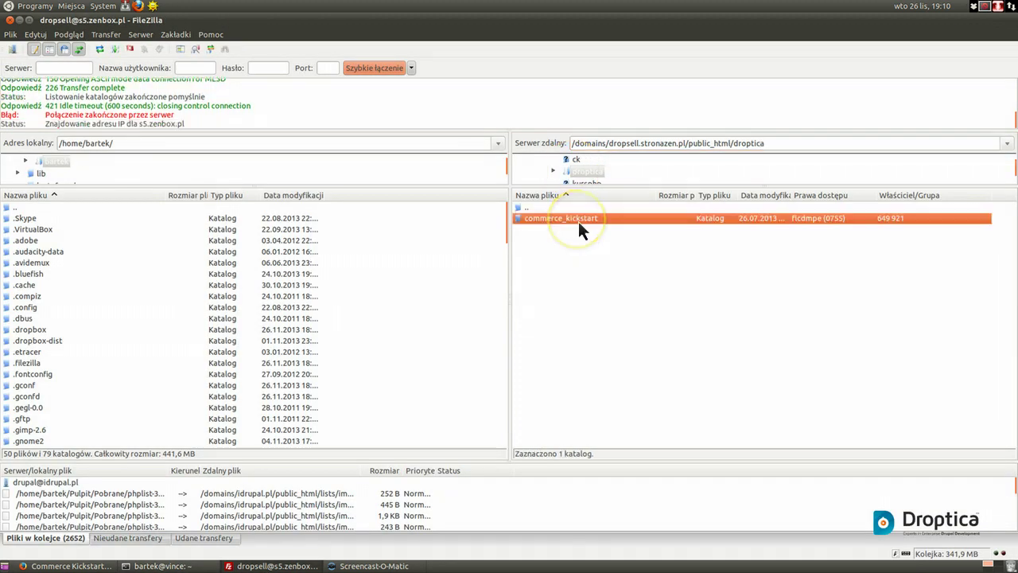
pyautogui.click(595, 222)
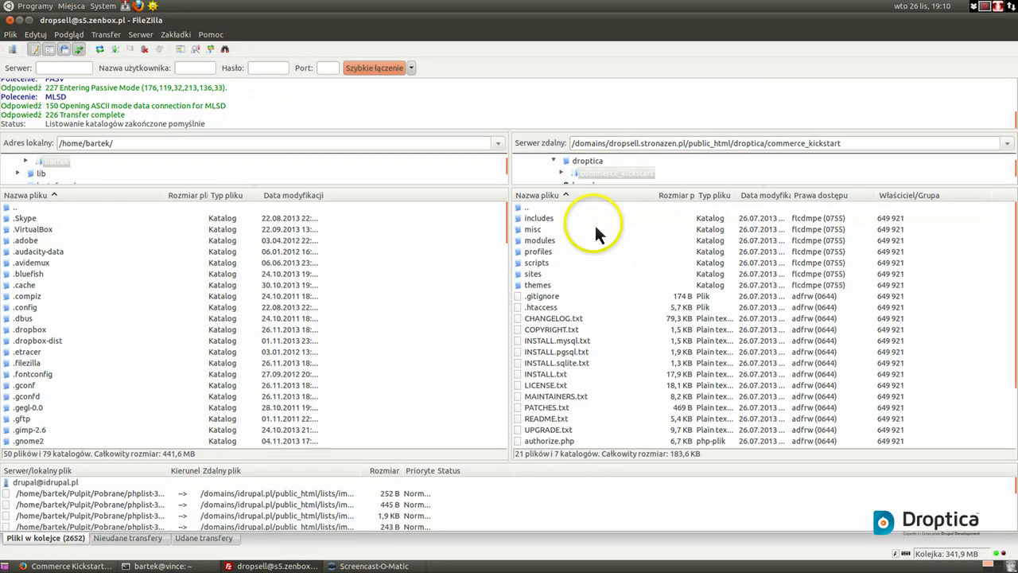
pyautogui.doubleClick(552, 275)
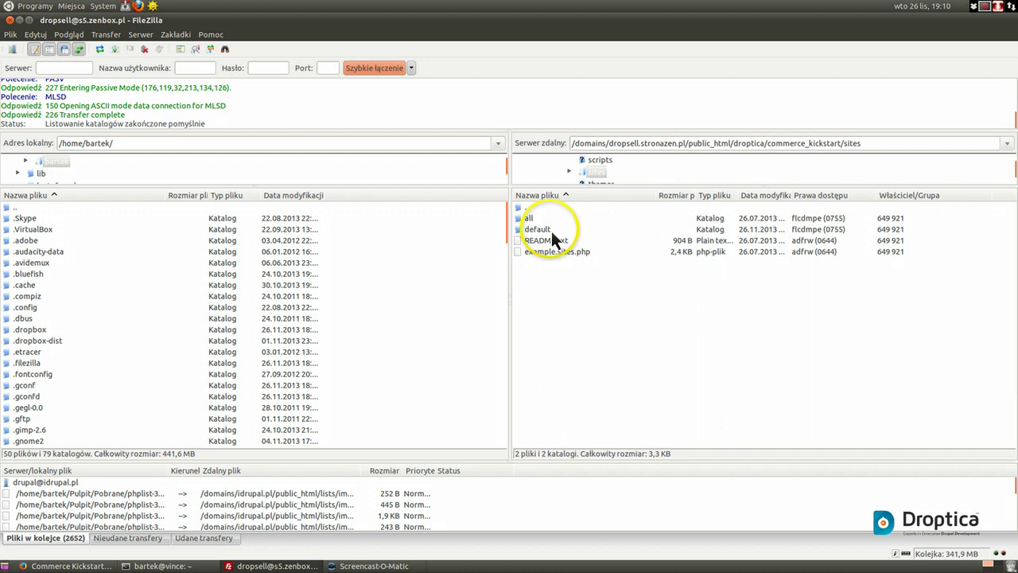
pyautogui.doubleClick(552, 231)
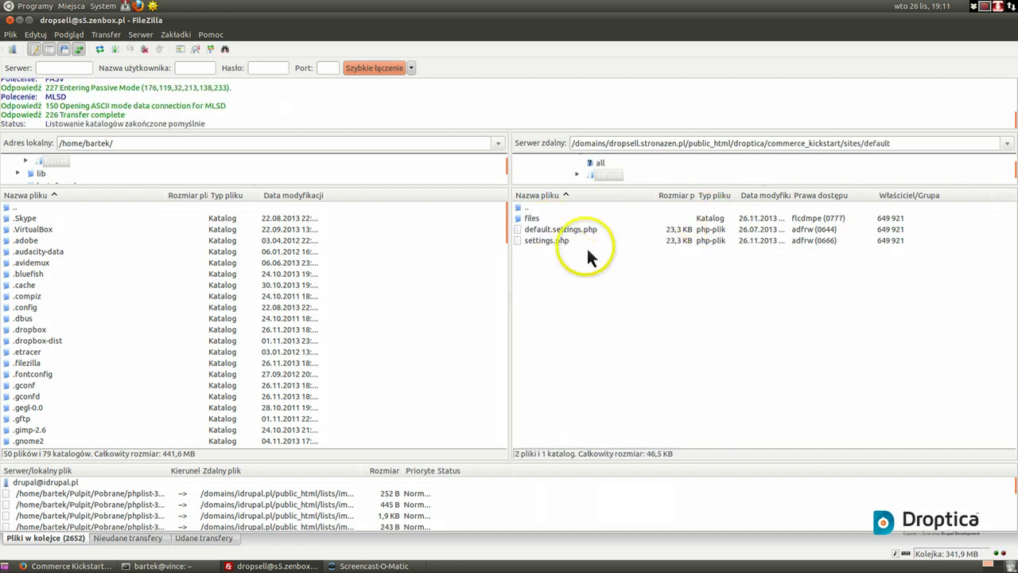
# Confirm settings.php keeps its 0666 file permissions
pyautogui.click(553, 241)
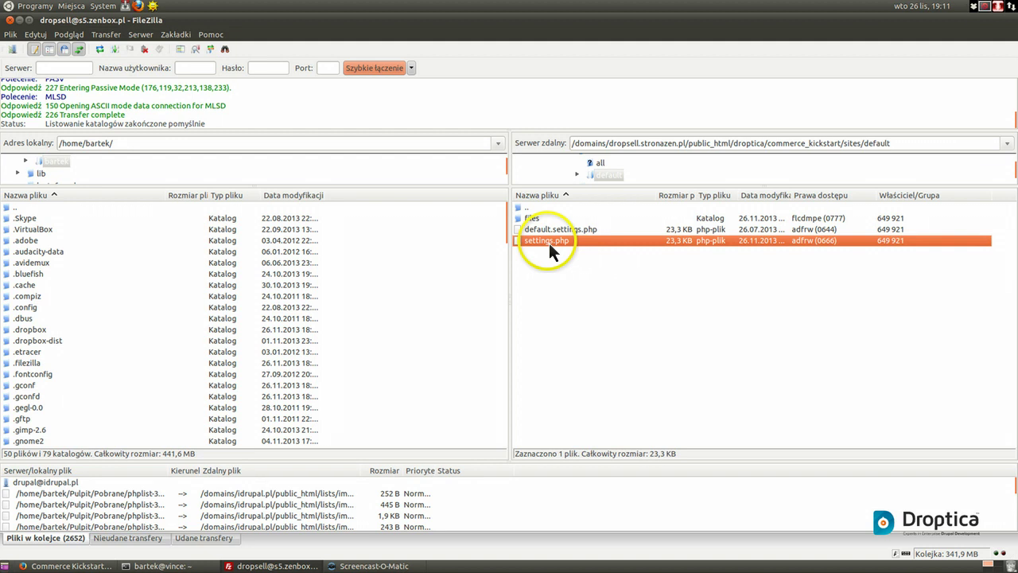
pyautogui.rightClick(549, 243)
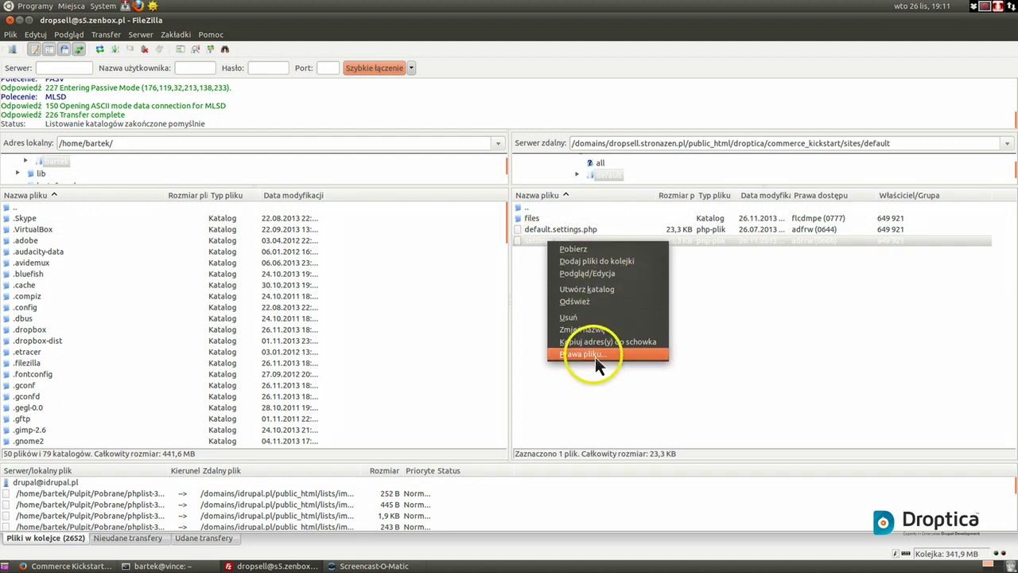
pyautogui.click(595, 355)
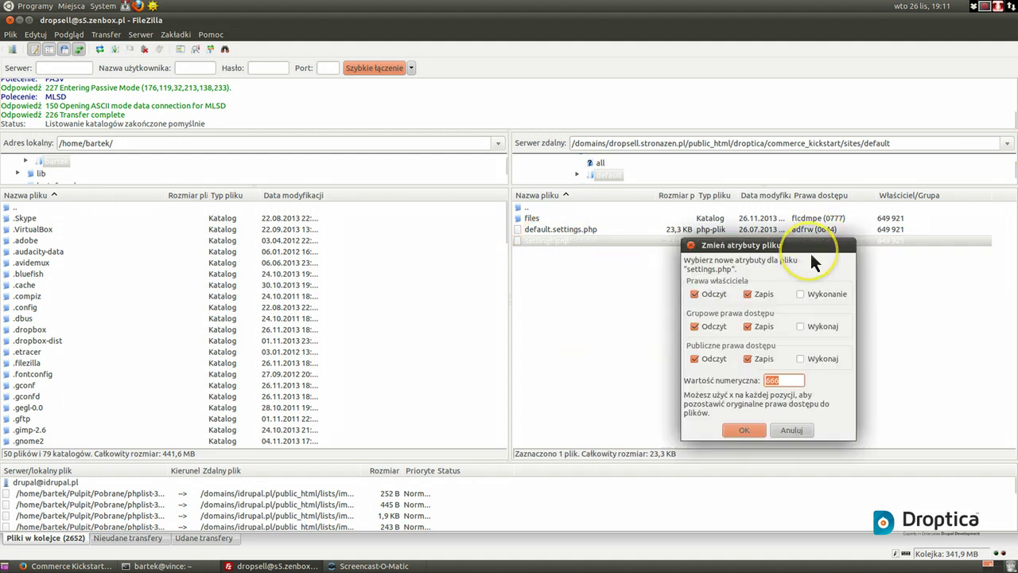
pyautogui.press('Return')
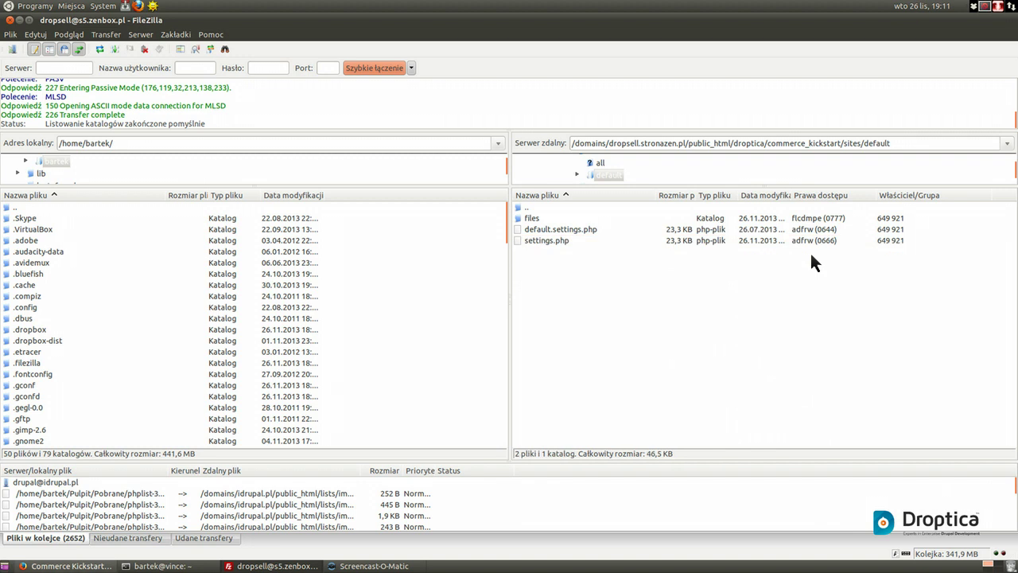
pyautogui.click(67, 565)
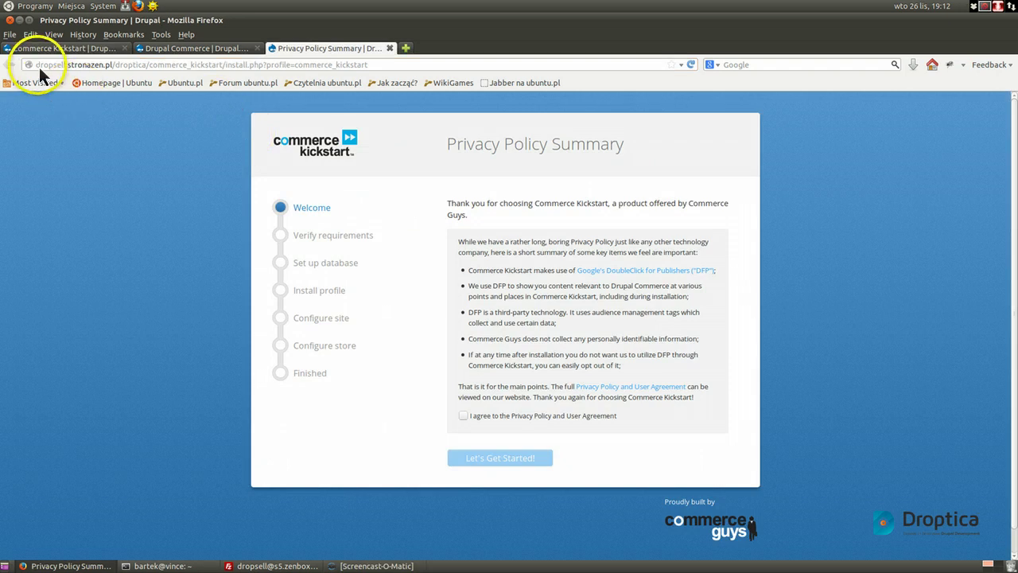
# Agree to the Privacy Policy and User Agreement and start the Commerce Kickstart installation
pyautogui.moveTo(40, 70); pyautogui.dragTo(204, 66)
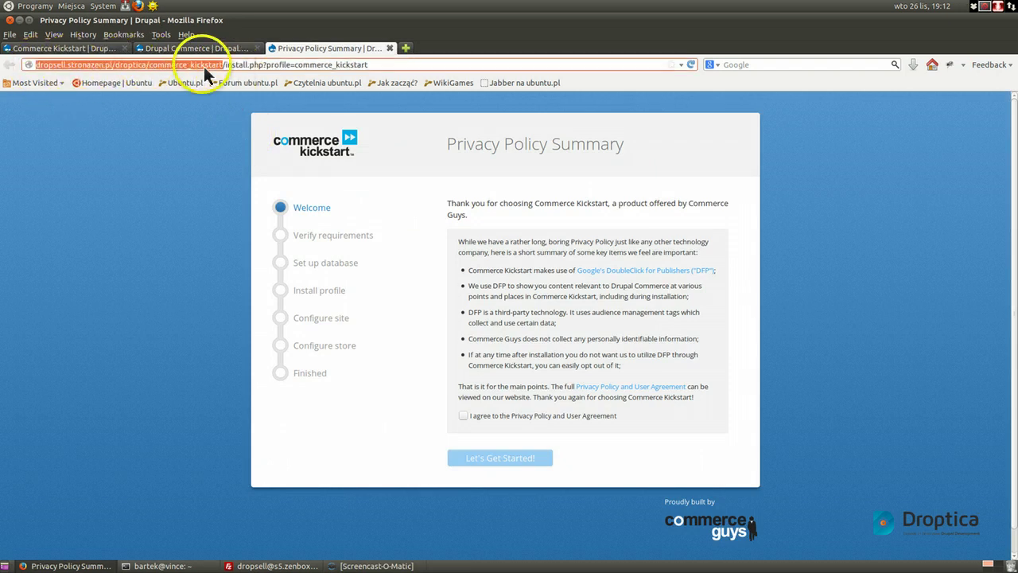
pyautogui.click(383, 67)
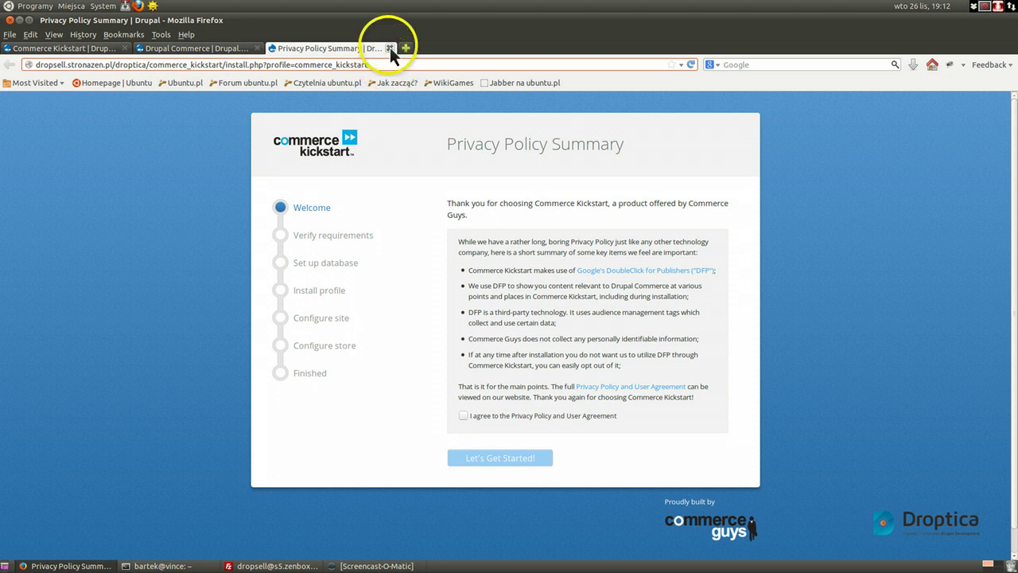
pyautogui.click(464, 416)
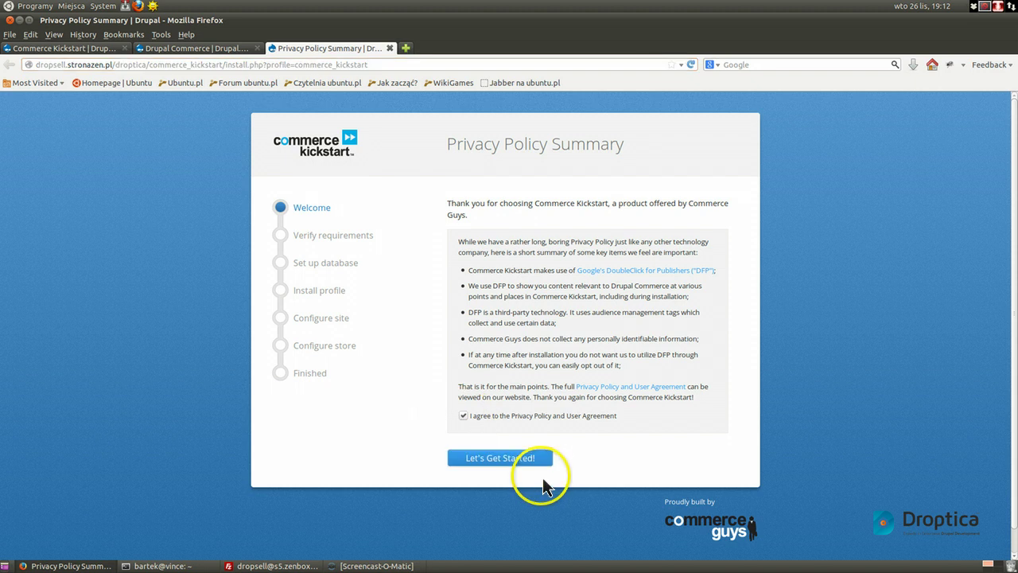
pyautogui.click(495, 459)
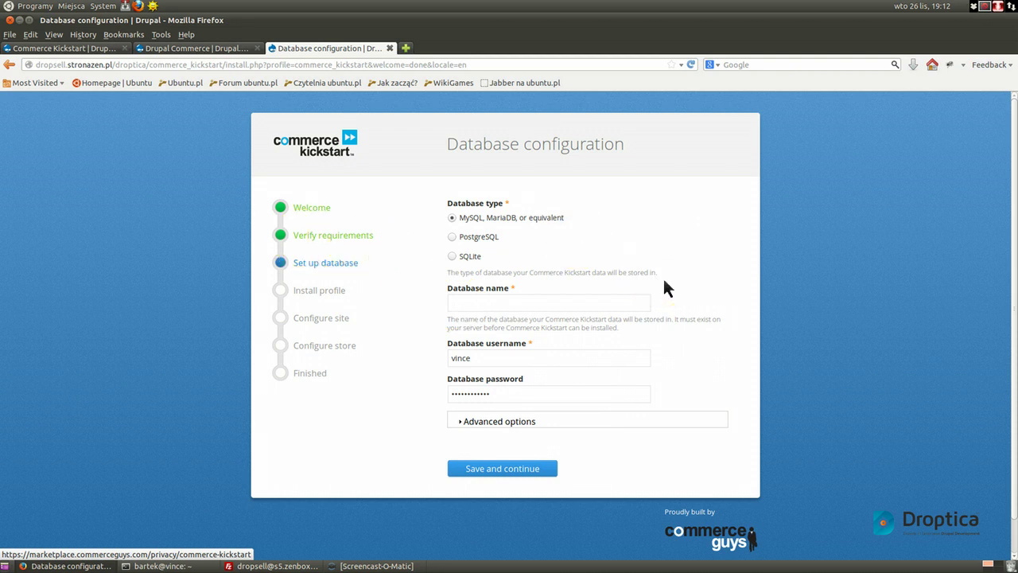
# Enter database name dropsell_dropticack with the database username and password, and submit
pyautogui.click(556, 304)
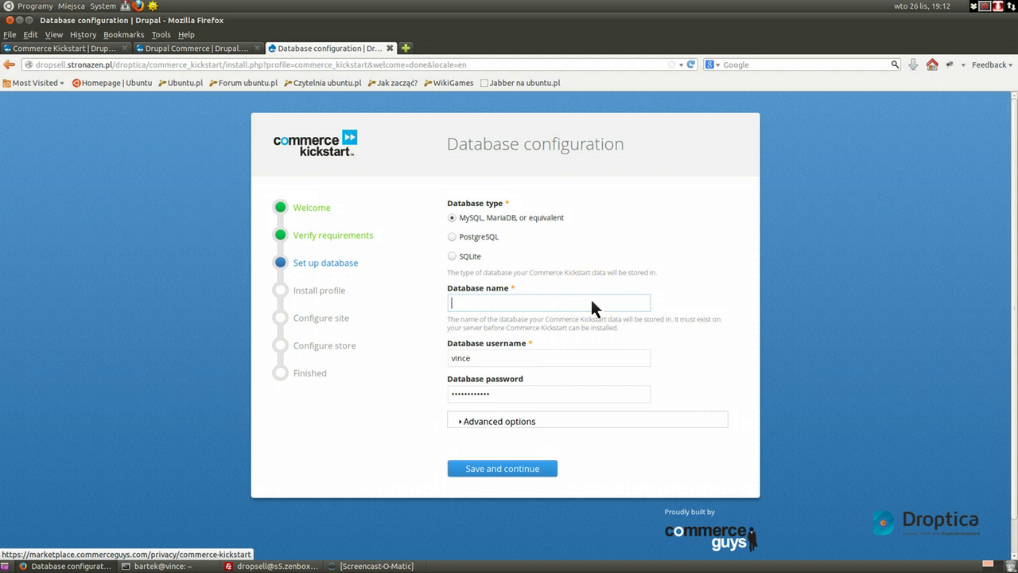
pyautogui.click(573, 302)
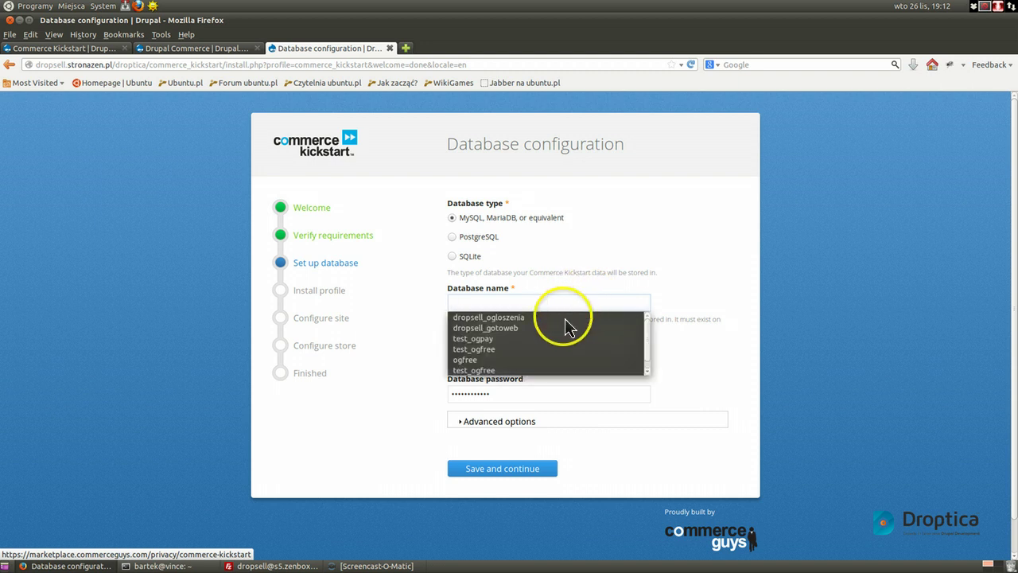
pyautogui.click(559, 317)
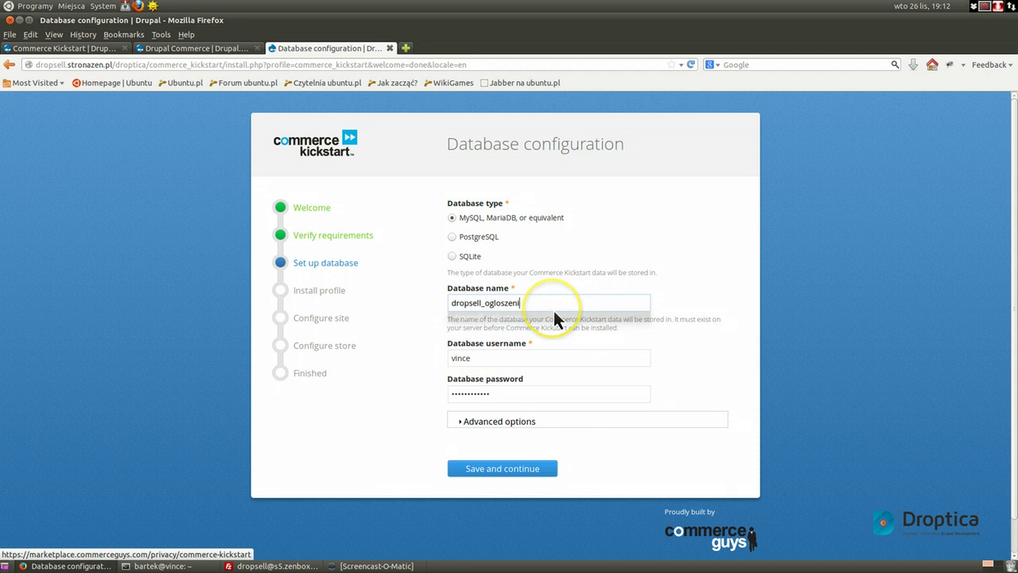
pyautogui.press('BackSpace')
pyautogui.press('BackSpace')
pyautogui.press('BackSpace')
pyautogui.press('BackSpace')
pyautogui.press('BackSpace')
pyautogui.press('BackSpace')
pyautogui.press('BackSpace')
pyautogui.press('BackSpace')
pyautogui.press('BackSpace')
pyautogui.press('BackSpace')
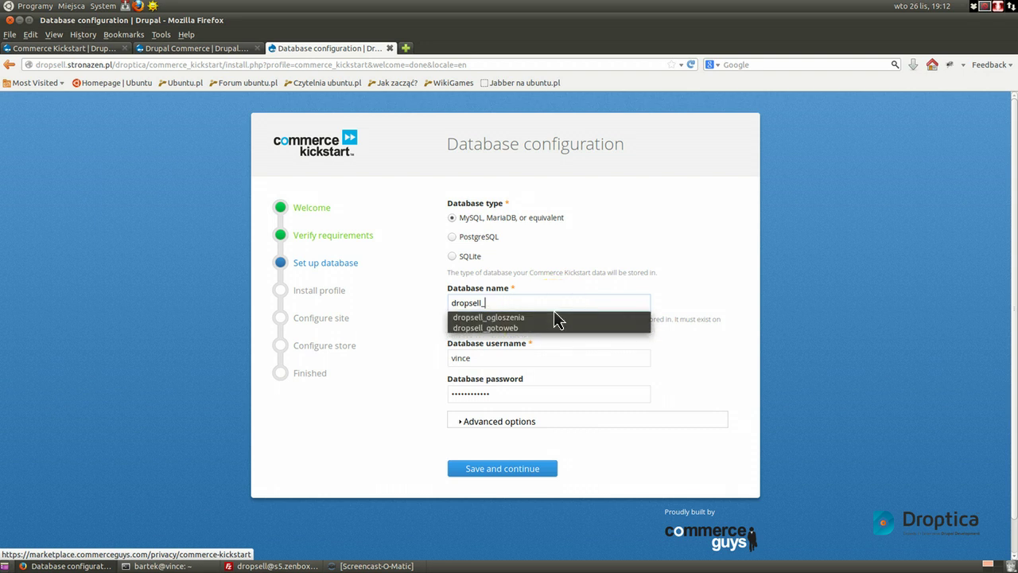
pyautogui.write('dropt')
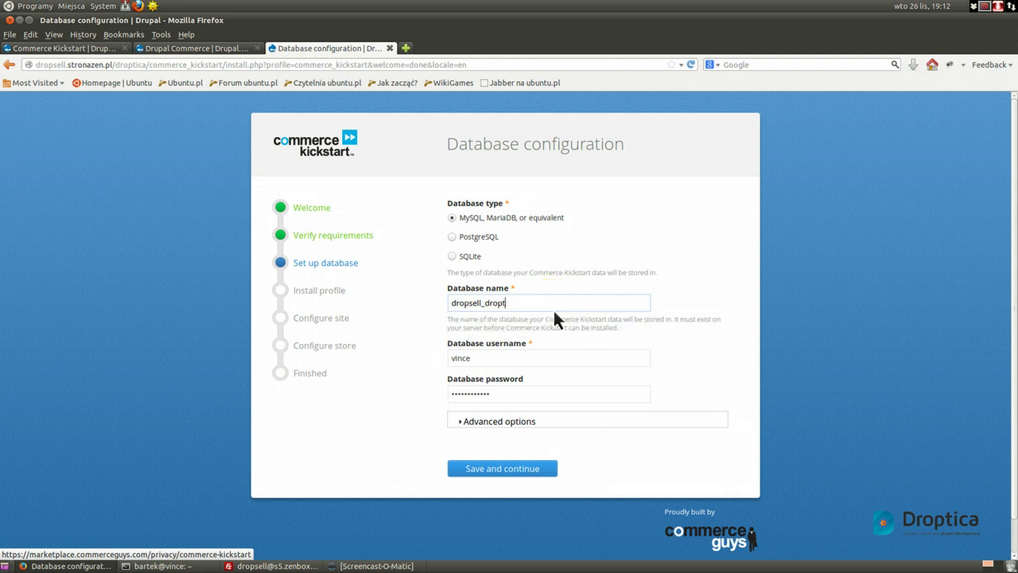
pyautogui.write('icack')
pyautogui.click(528, 358)
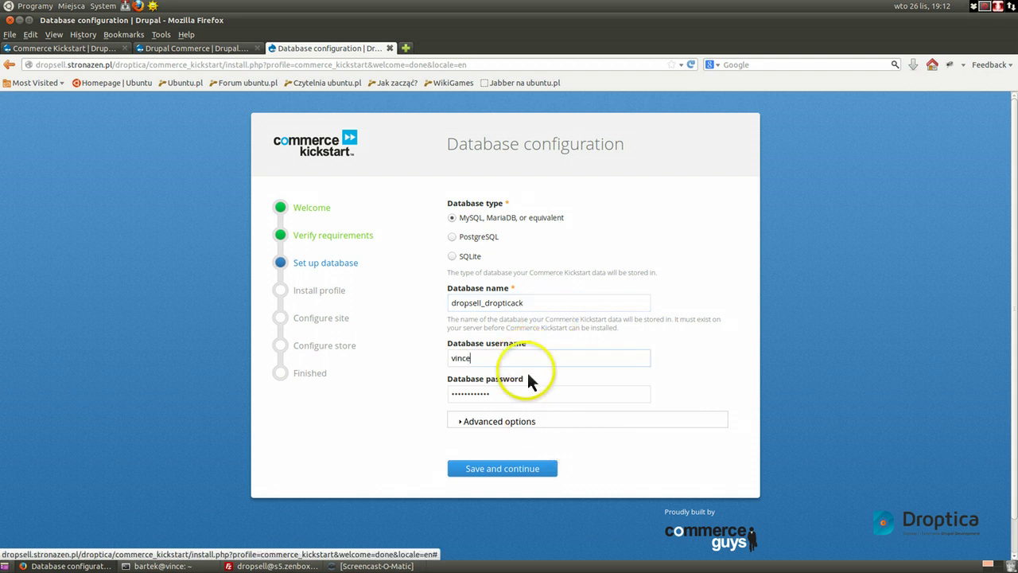
pyautogui.click(526, 401)
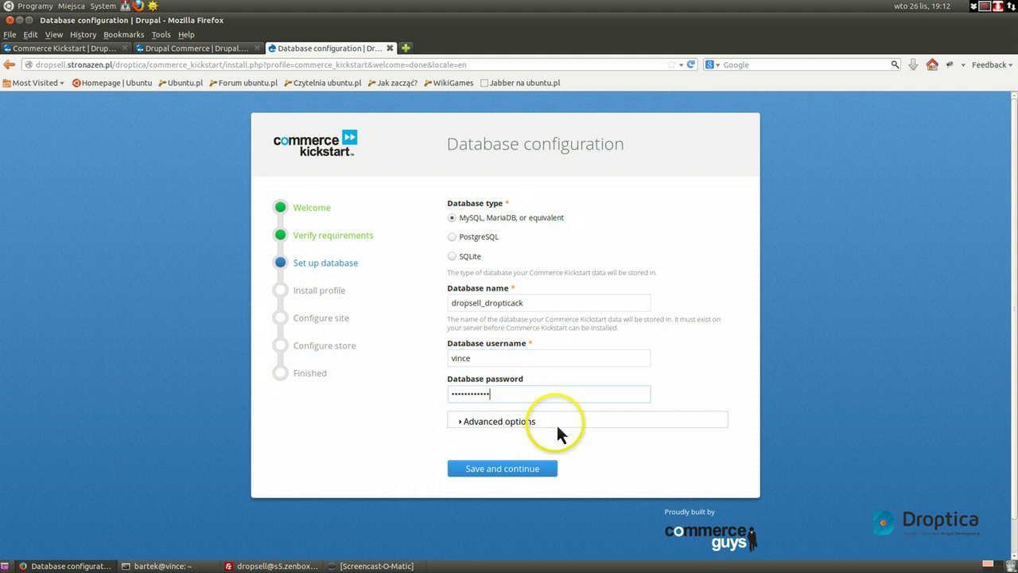
pyautogui.click(501, 469)
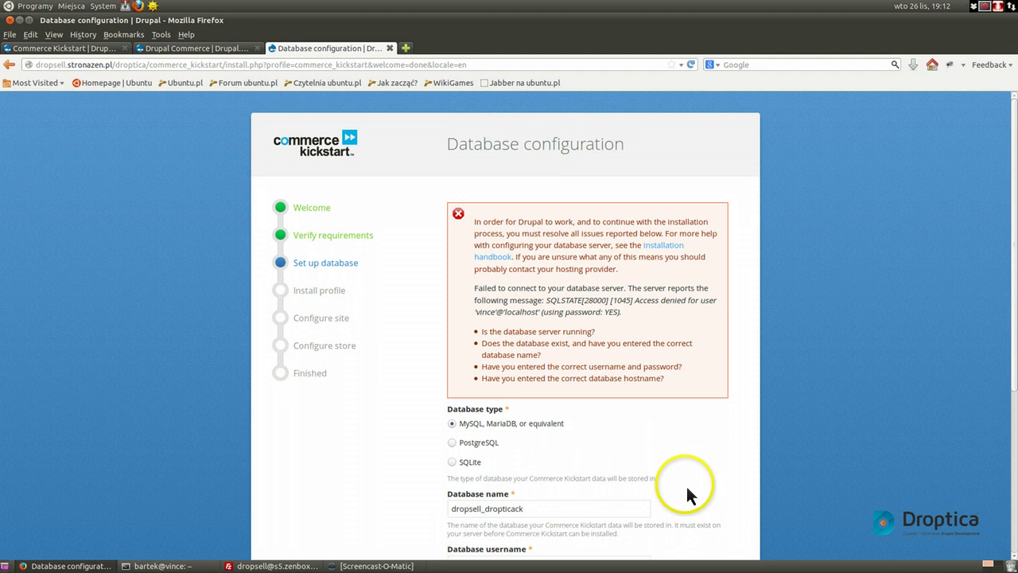
# After the access-denied error, prefix the database username with dropsell and resubmit
pyautogui.scroll(-3, 694, 494)
pyautogui.scroll(-1, 564, 458)
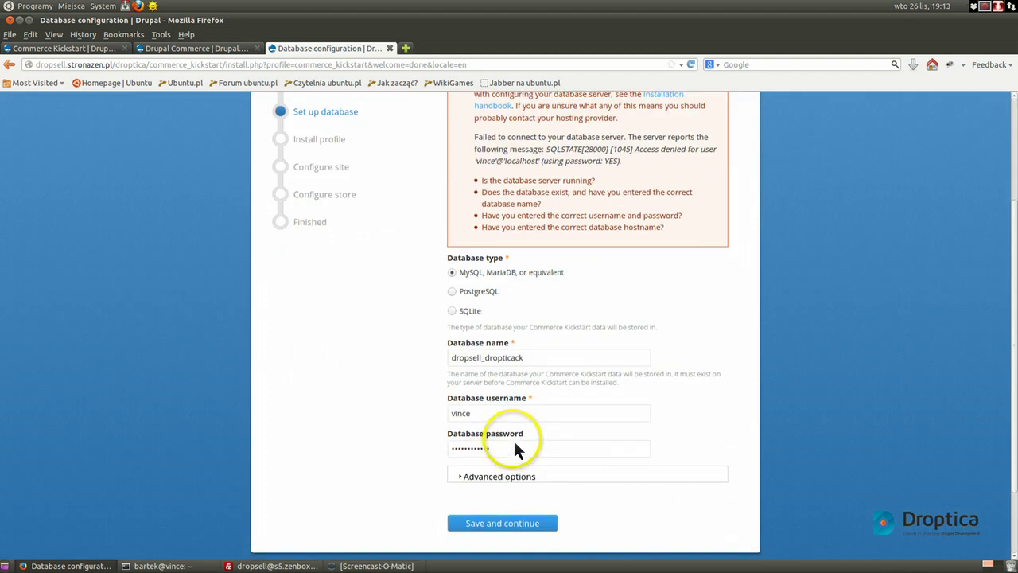
pyautogui.click(451, 416)
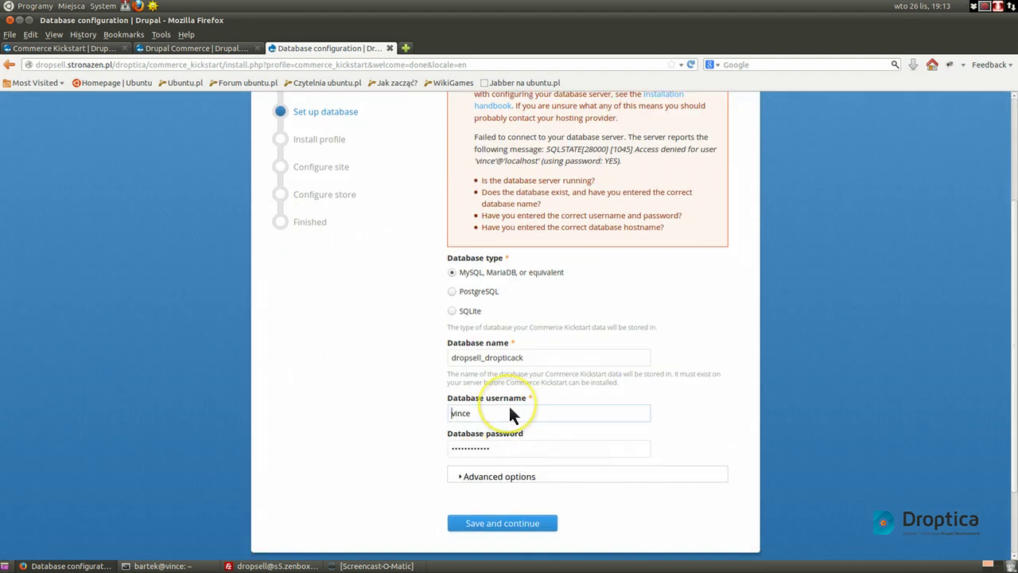
pyautogui.write('dropsell_')
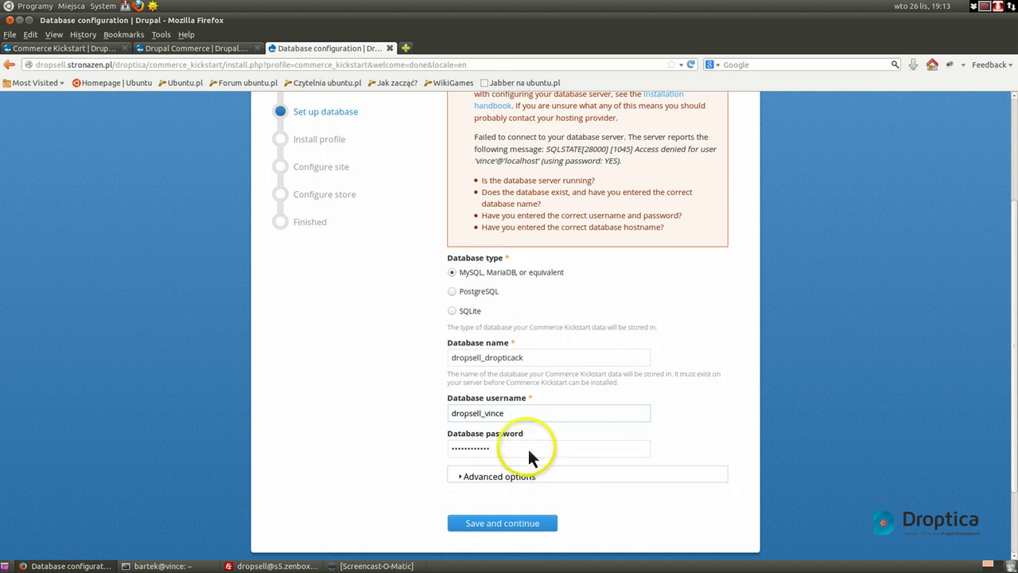
pyautogui.click(513, 451)
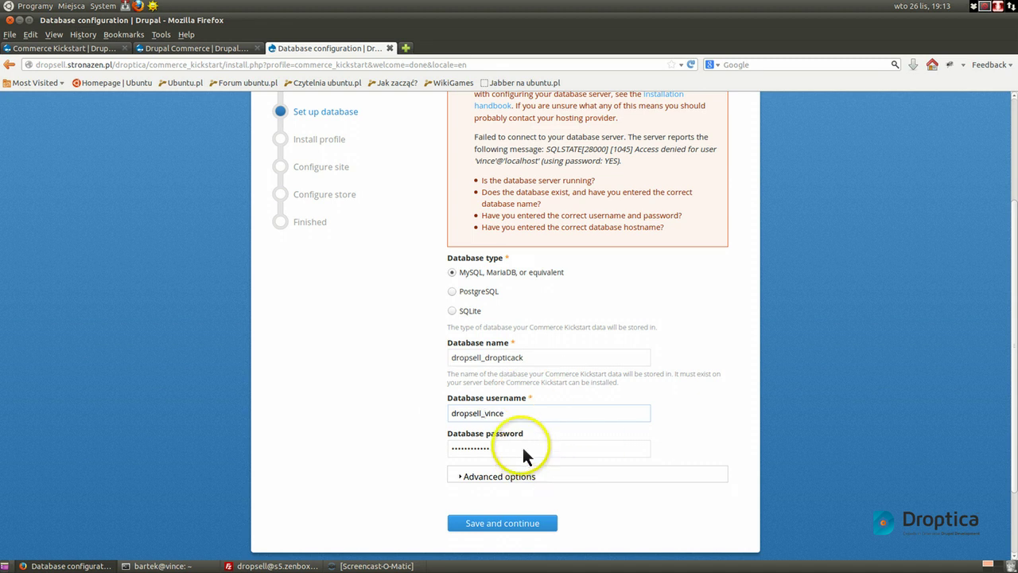
pyautogui.click(525, 519)
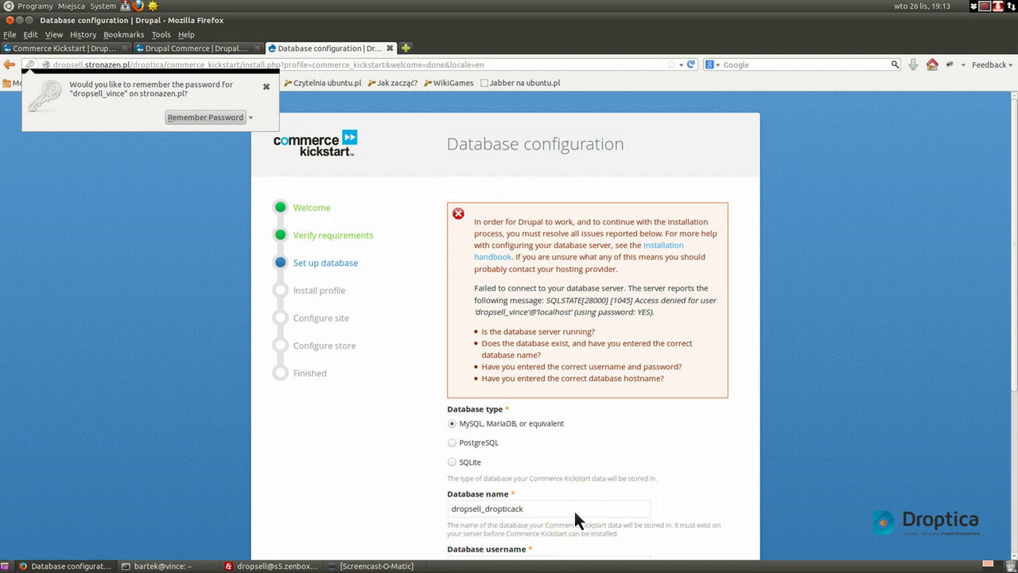
# Re-enter the database password and submit the database settings again
pyautogui.click(700, 454)
pyautogui.scroll(-3, 704, 455)
pyautogui.scroll(-3, 704, 455)
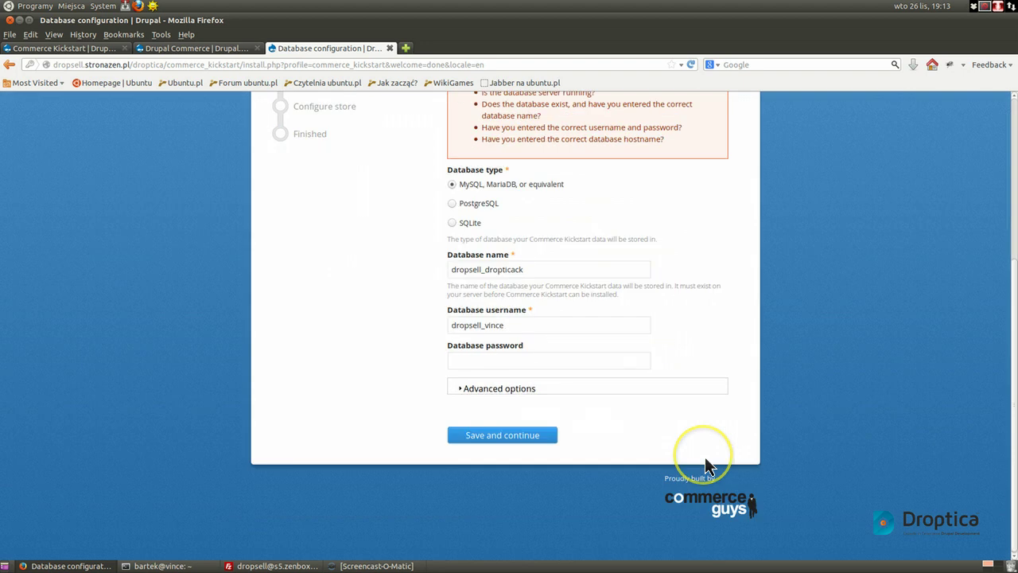
pyautogui.scroll(2, 636, 454)
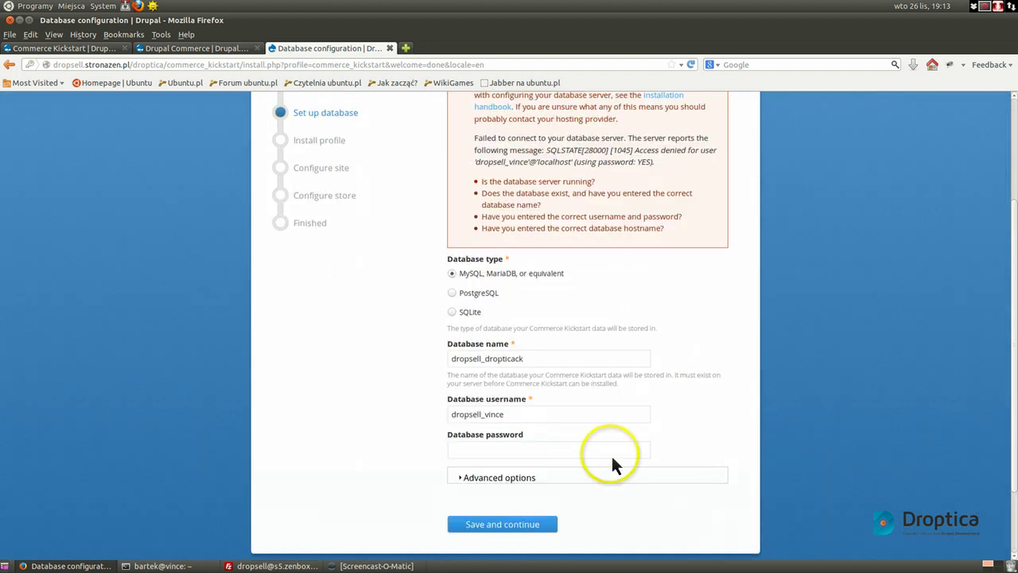
pyautogui.click(484, 454)
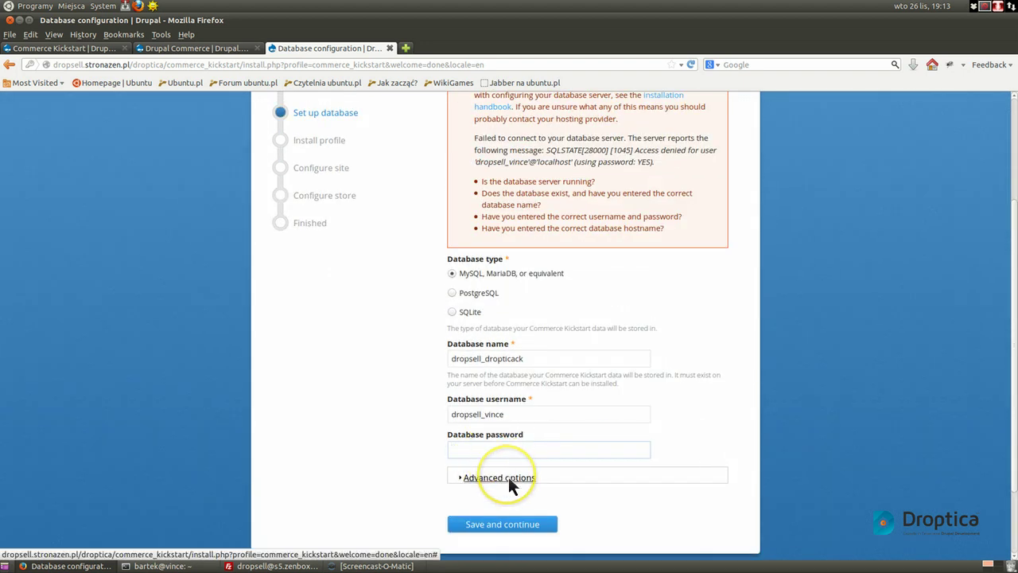
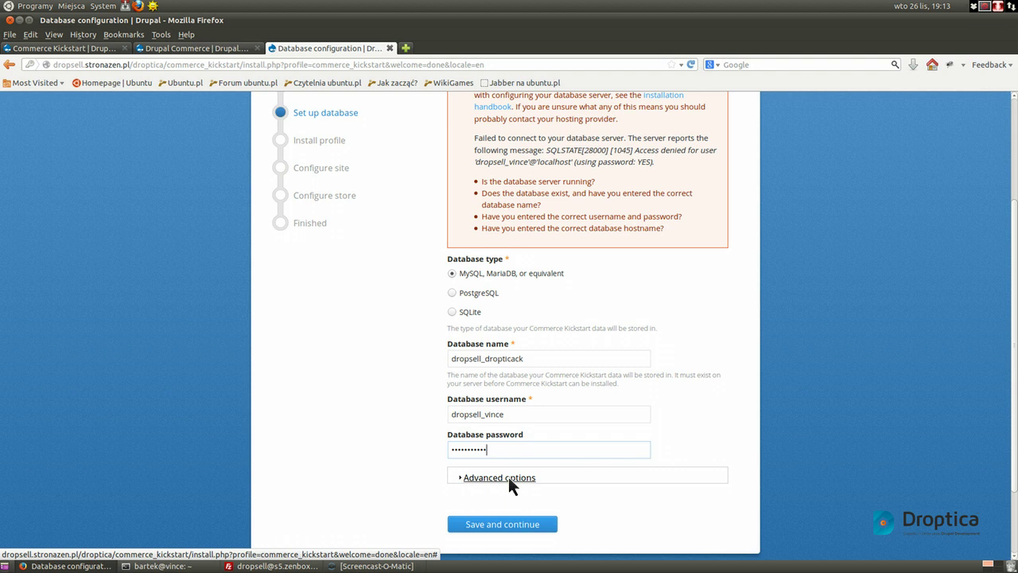
pyautogui.click(516, 526)
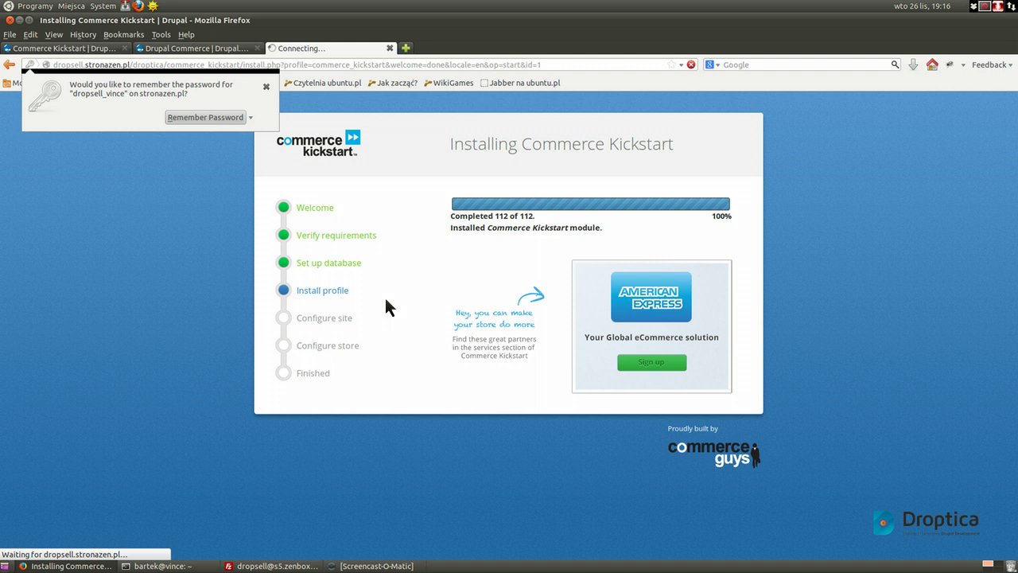
# Dismiss Firefox's remember-password prompt while the 112-module profile installation finishes
pyautogui.click(488, 280)
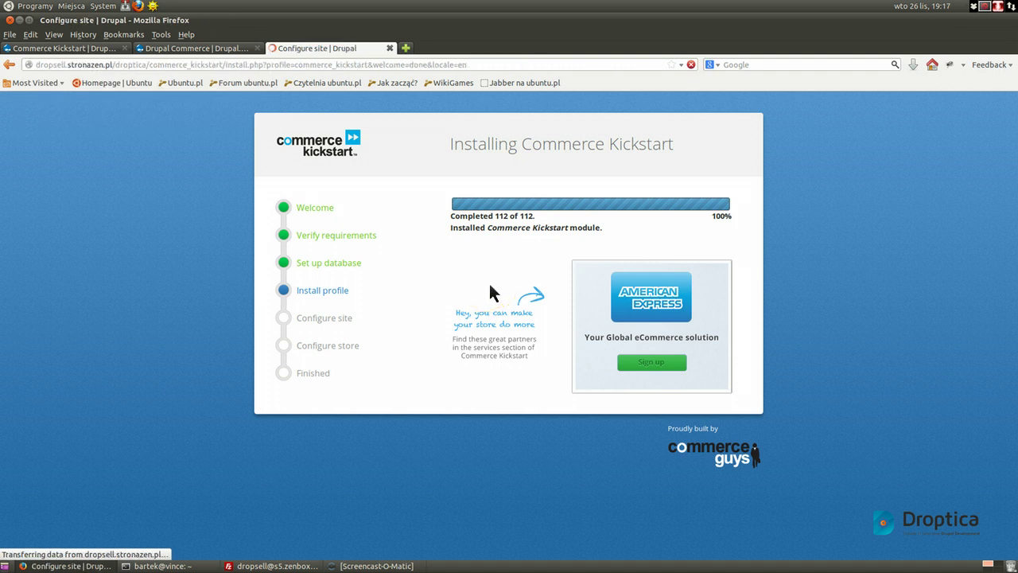
pyautogui.click(494, 293)
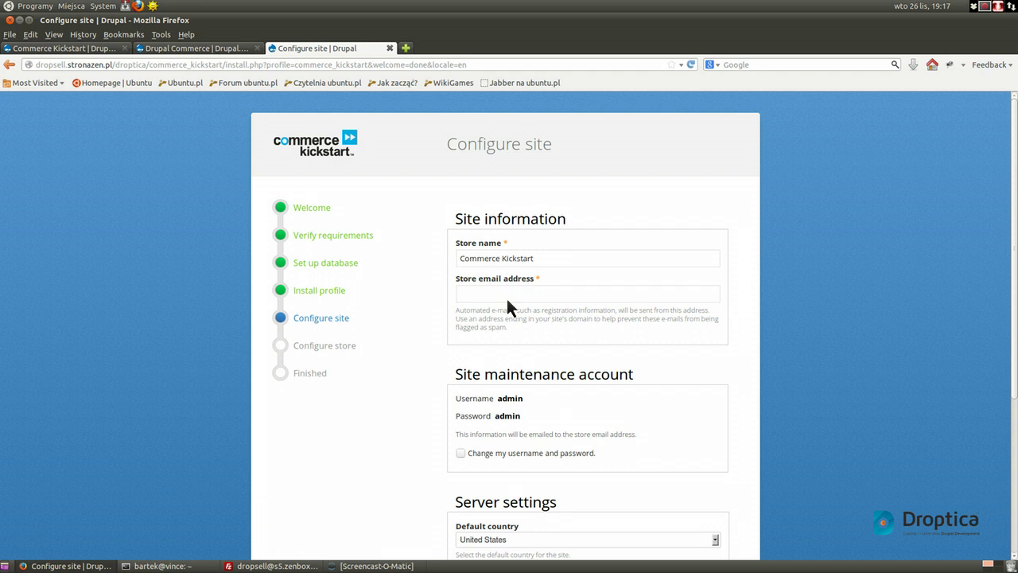
# Rename the store to 'Droptica Sklep' and fill the store e-mail from the autocomplete suggestion
pyautogui.moveTo(570, 270); pyautogui.dragTo(439, 267)
pyautogui.write('Drop')
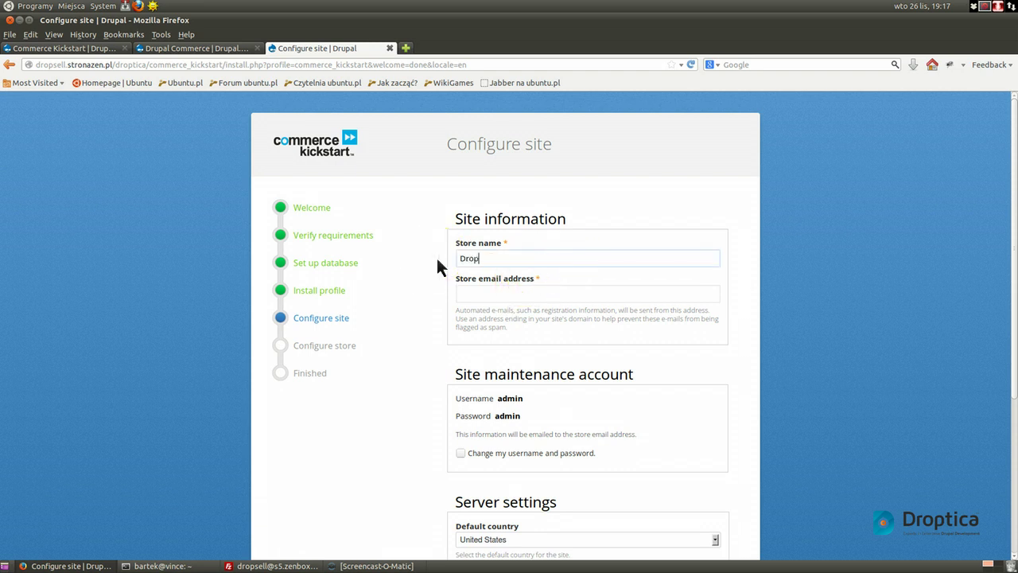
pyautogui.write('tica Sklep')
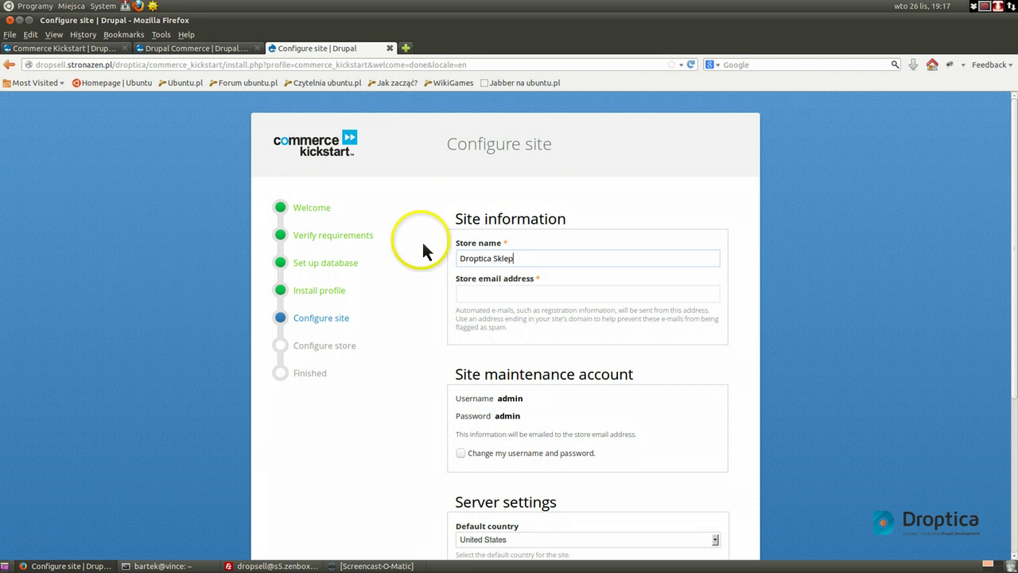
pyautogui.click(522, 299)
pyautogui.write('f')
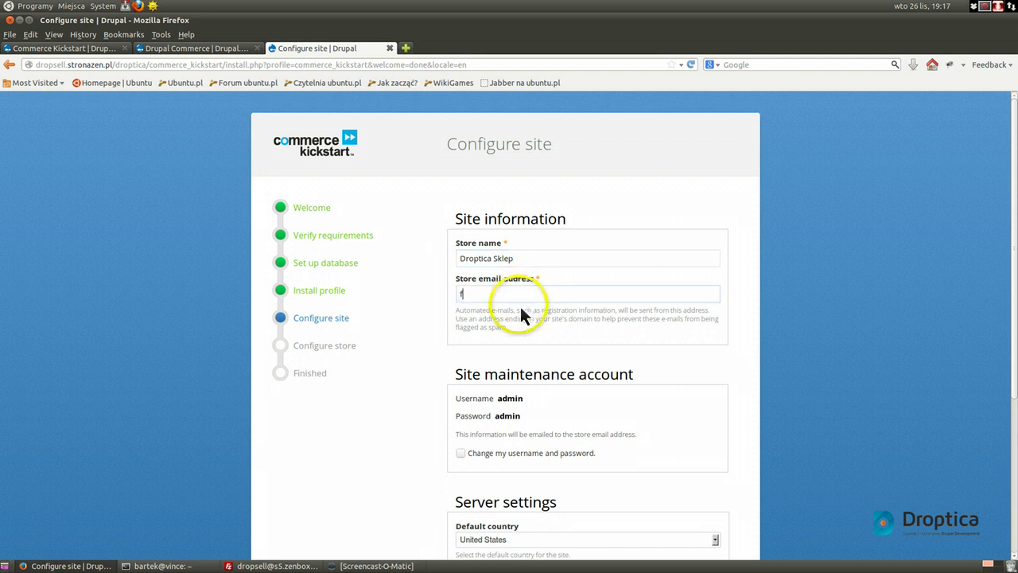
pyautogui.click(528, 313)
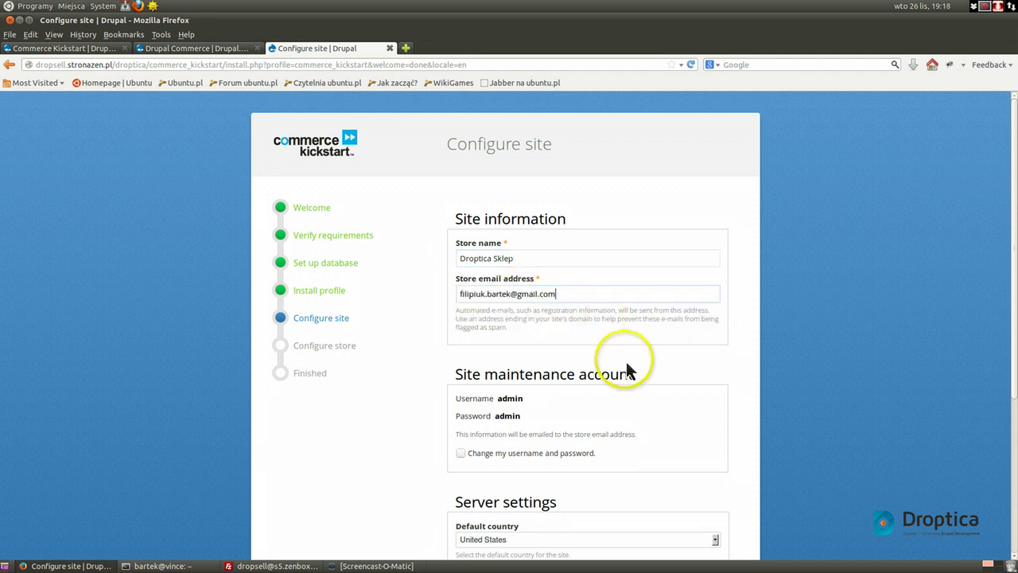
pyautogui.scroll(-2, 626, 361)
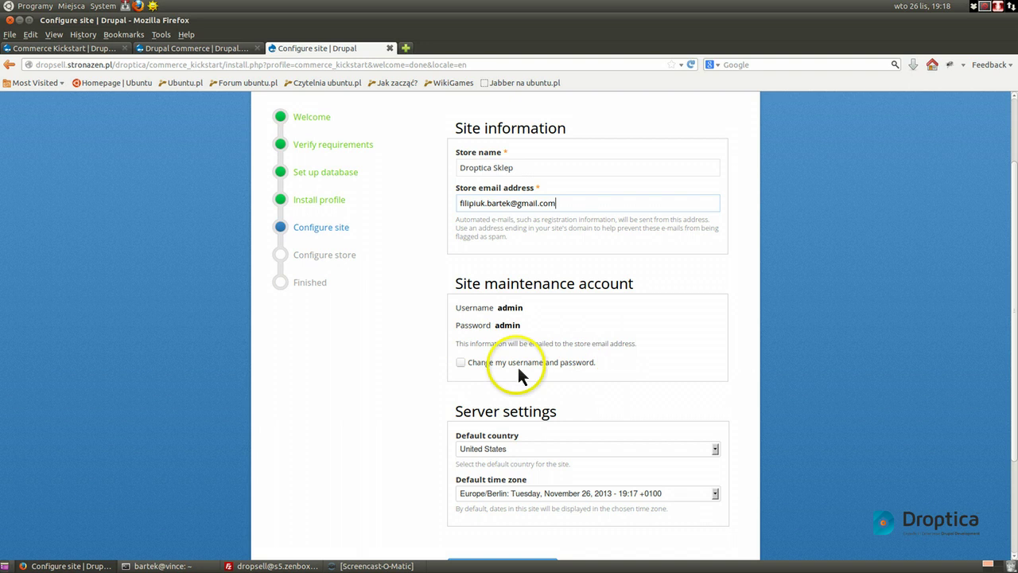
# Keep the admin username and set a new strong maintenance password, entered twice
pyautogui.click(461, 363)
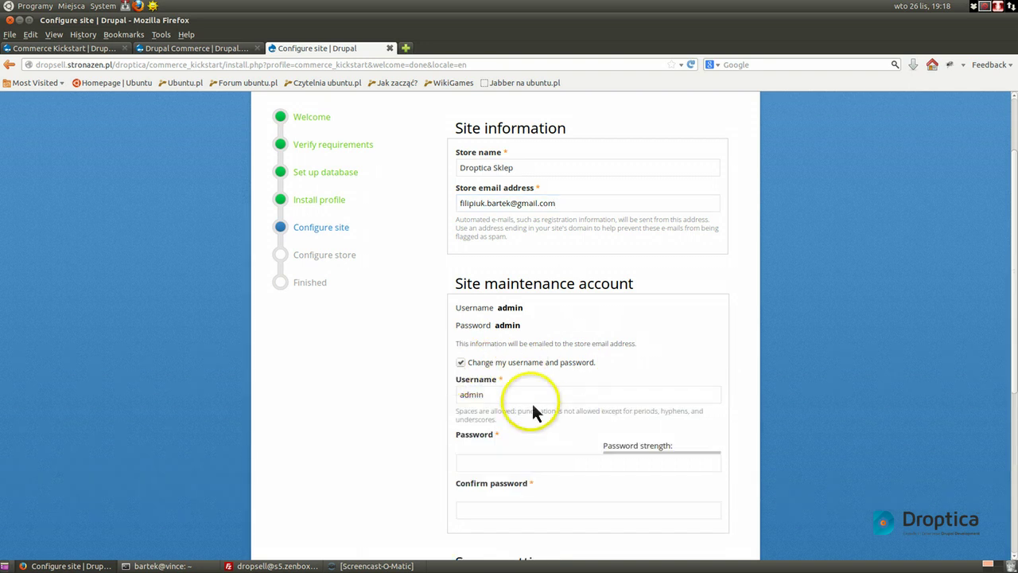
pyautogui.click(510, 461)
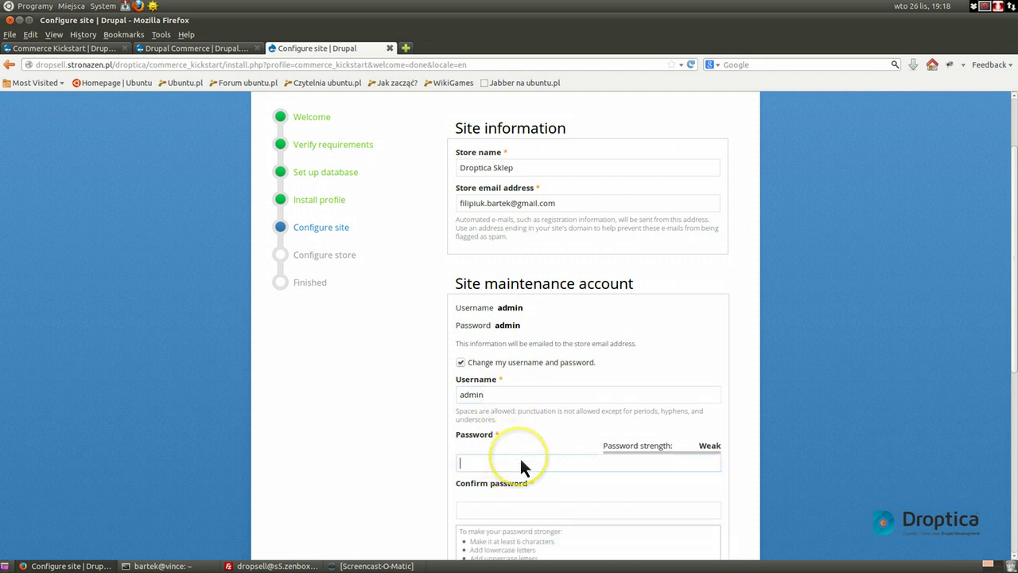
pyautogui.write('•••••••')
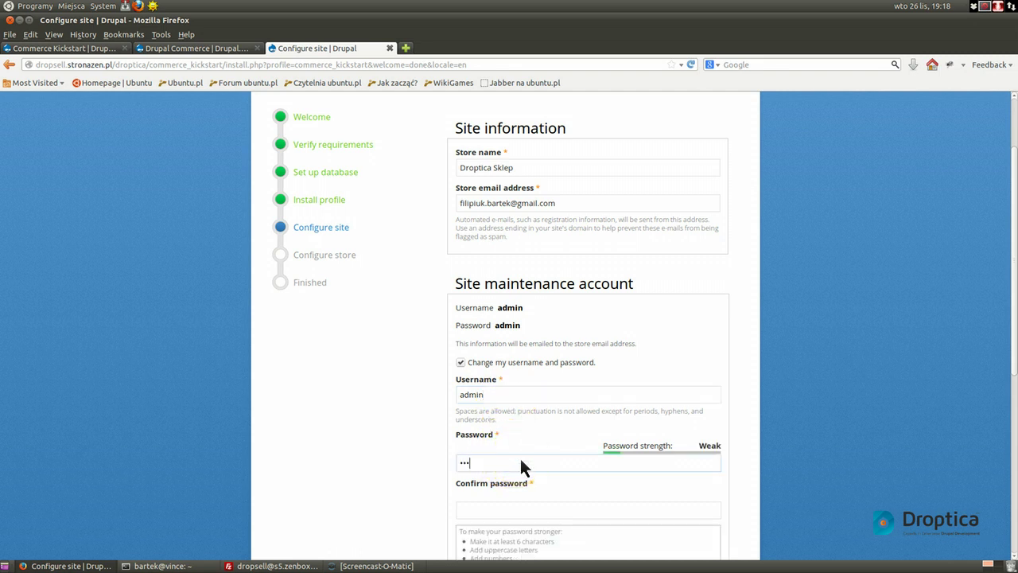
pyautogui.write('•••••')
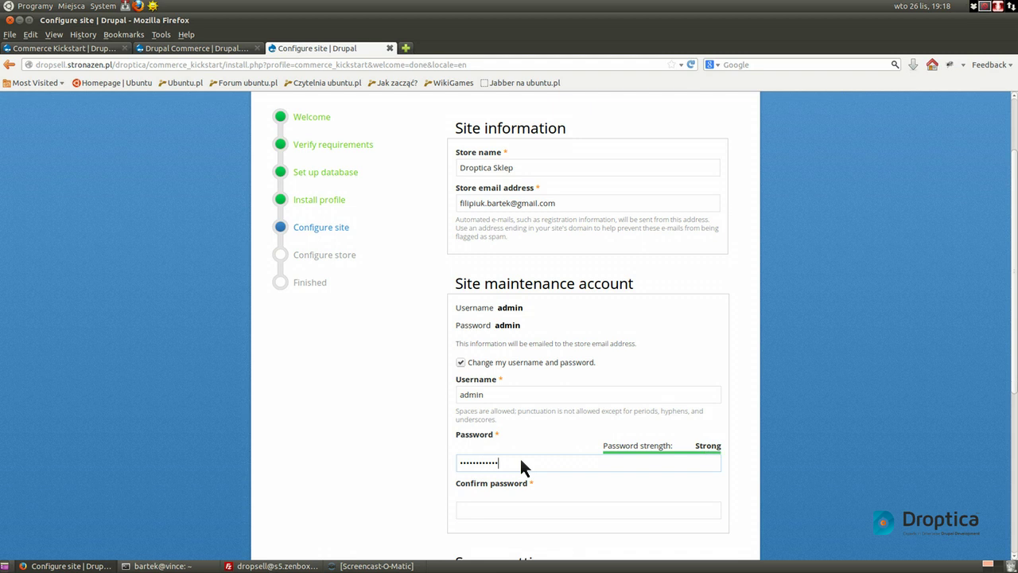
pyautogui.press('Tab')
pyautogui.write('••••••••')
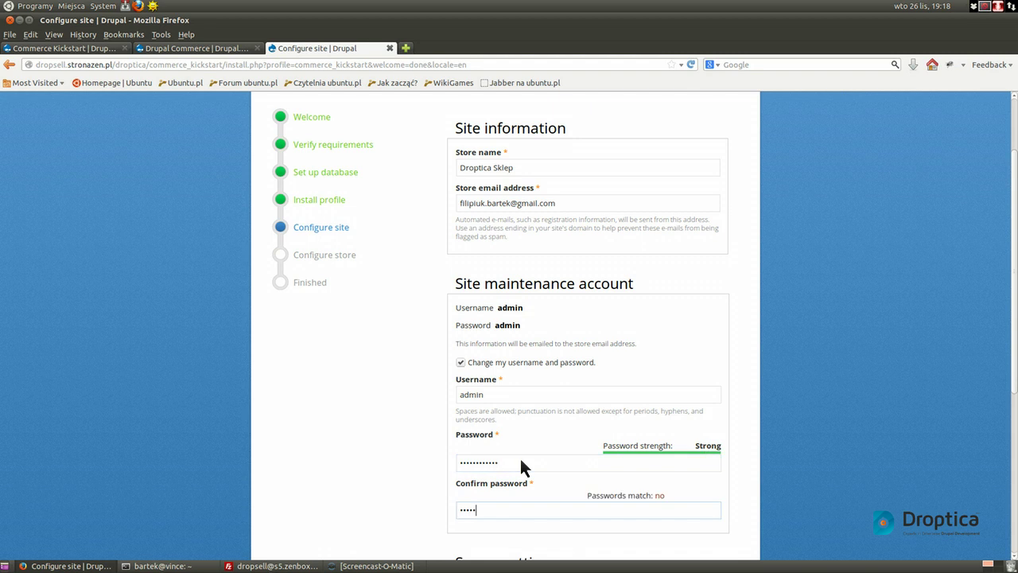
pyautogui.write('••••')
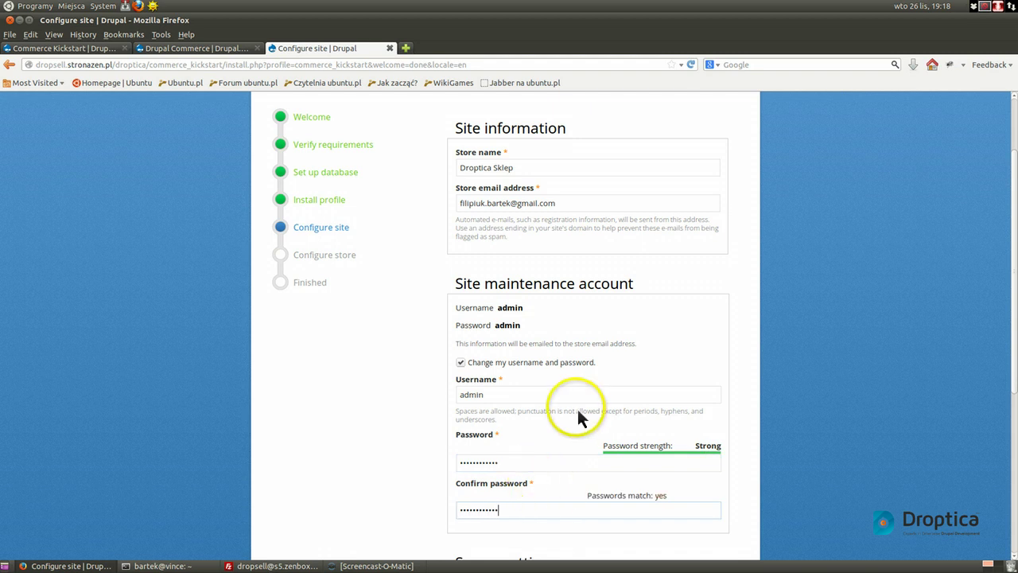
pyautogui.scroll(-1, 573, 406)
pyautogui.scroll(-2, 576, 412)
# Choose Poland as the default country and save the site settings
pyautogui.scroll(-3, 563, 414)
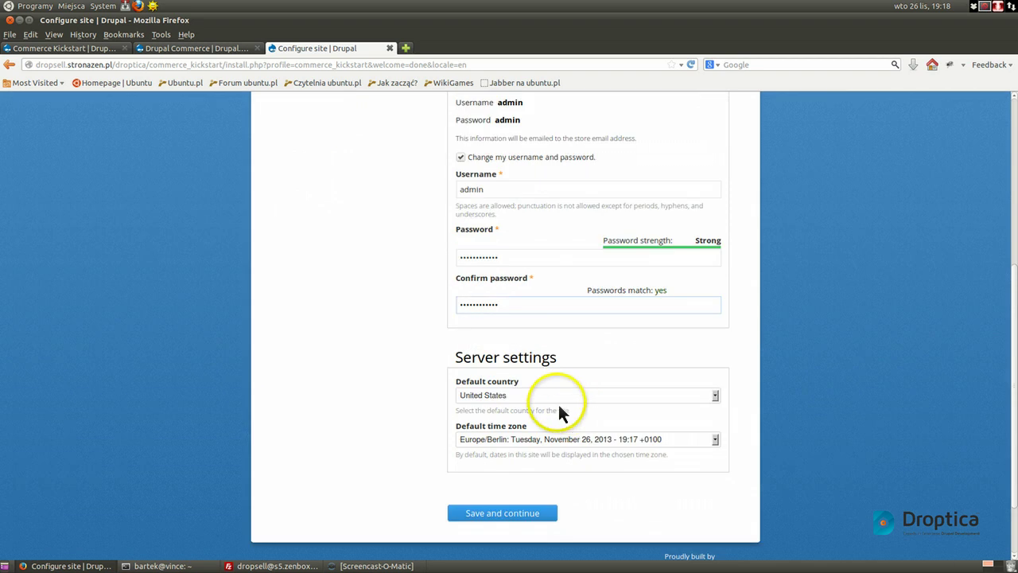
pyautogui.click(565, 331)
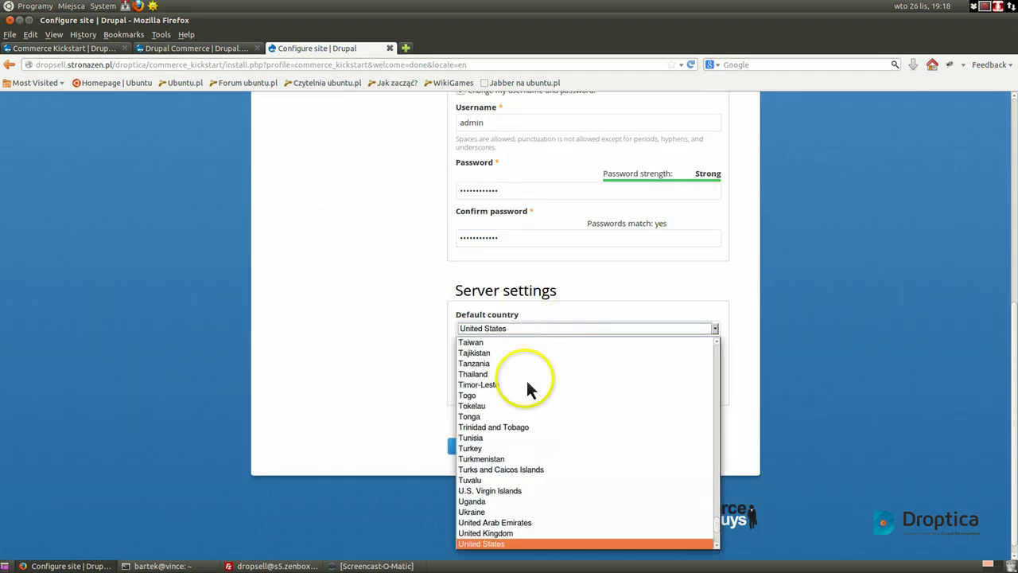
pyautogui.press('p')
pyautogui.click(501, 439)
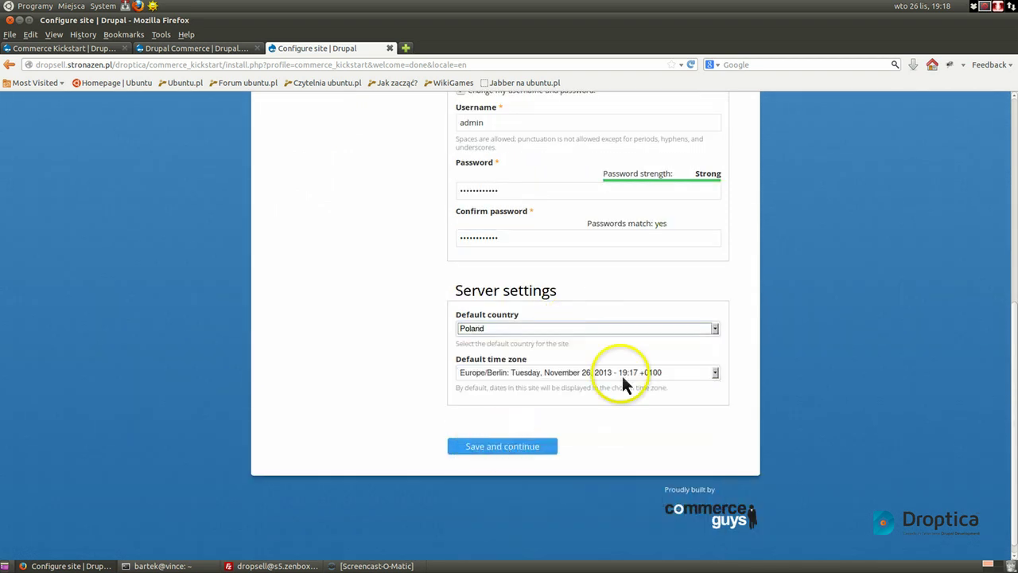
pyautogui.click(513, 452)
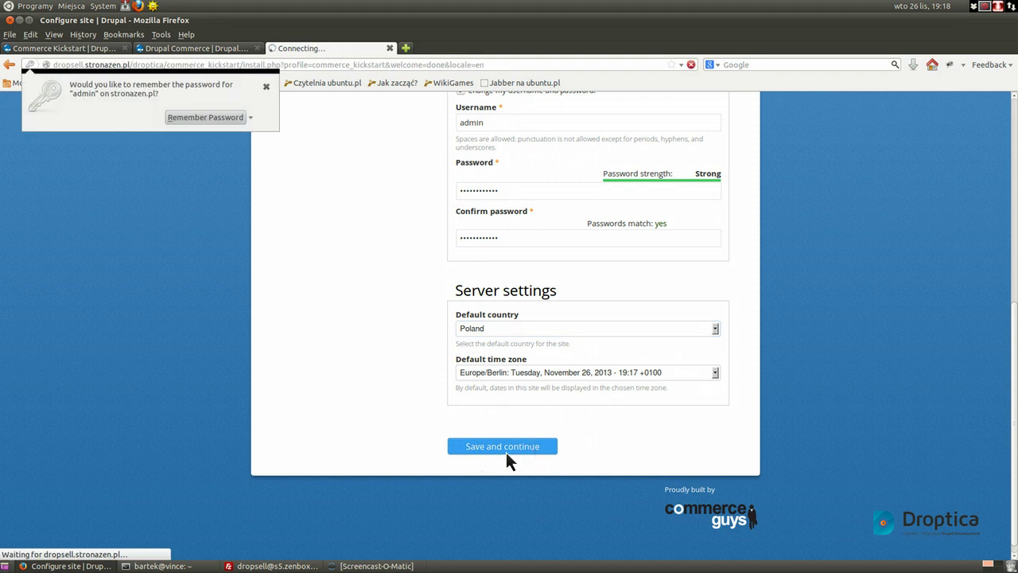
pyautogui.click(268, 87)
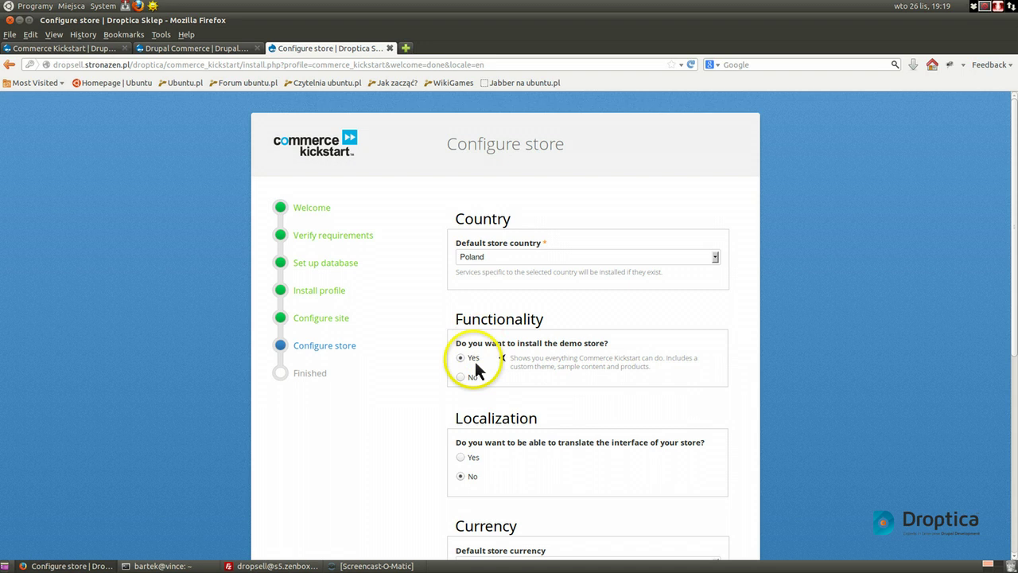
# Keep the demo store, set currency to PLN - Polish Zloty, and create the store
pyautogui.scroll(-2, 589, 362)
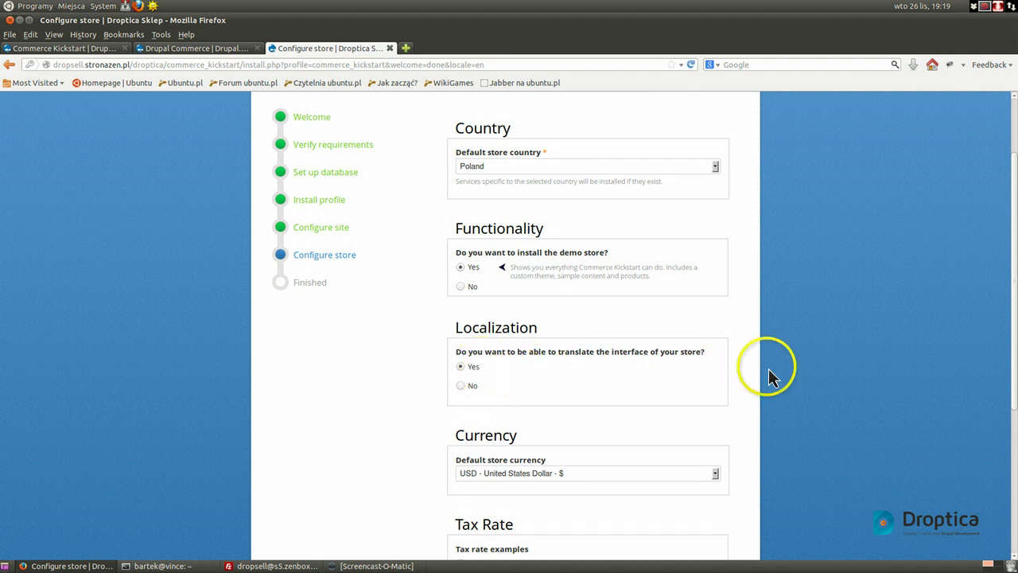
pyautogui.scroll(-2, 784, 374)
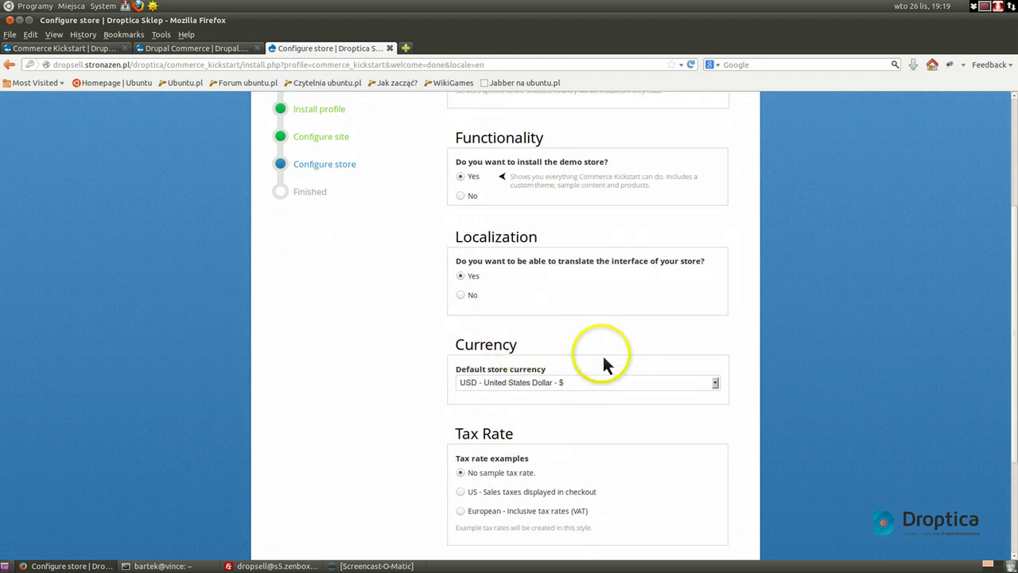
pyautogui.click(602, 385)
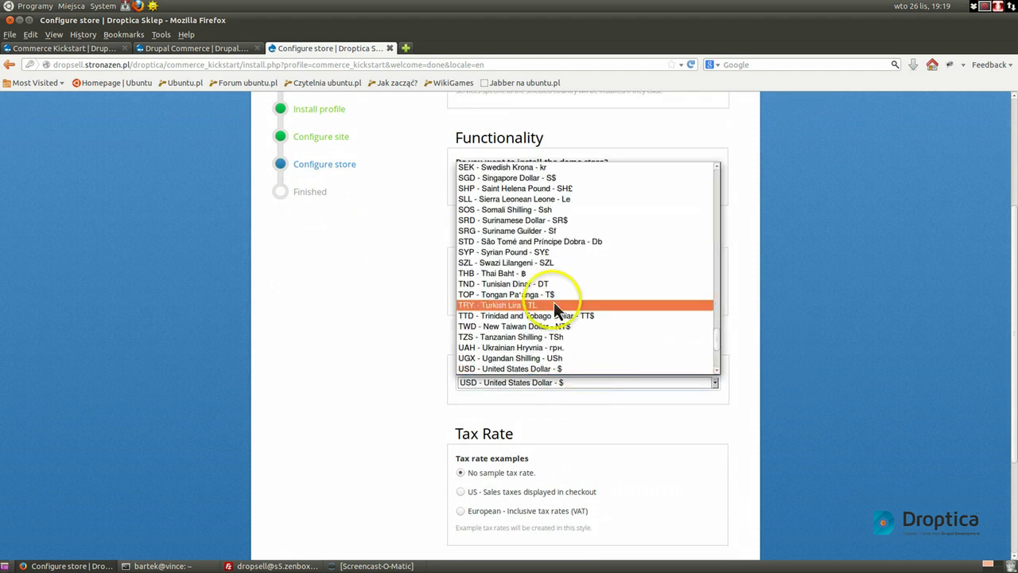
pyautogui.scroll(-4, 557, 310)
pyautogui.scroll(11, 556, 310)
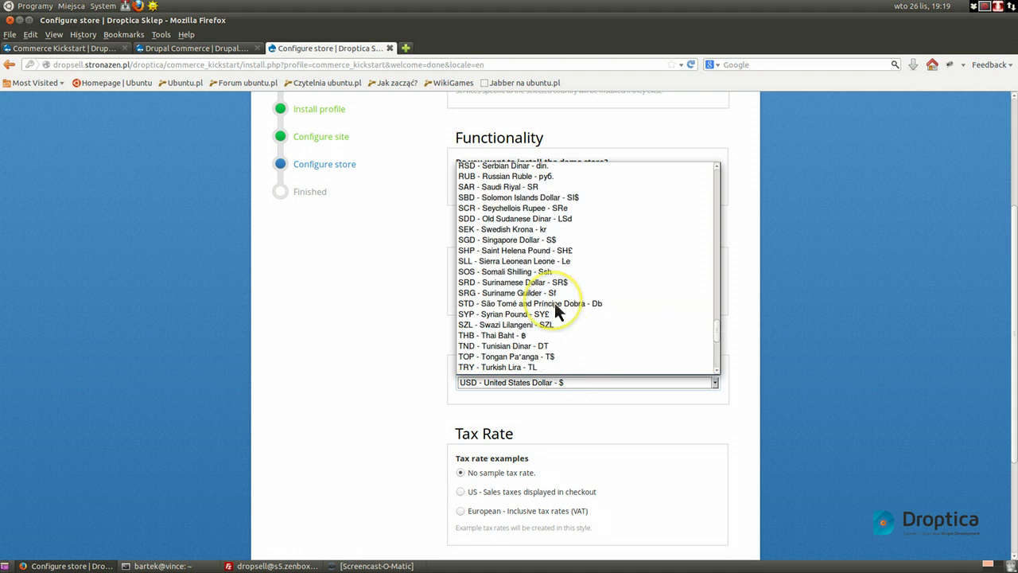
pyautogui.click(511, 208)
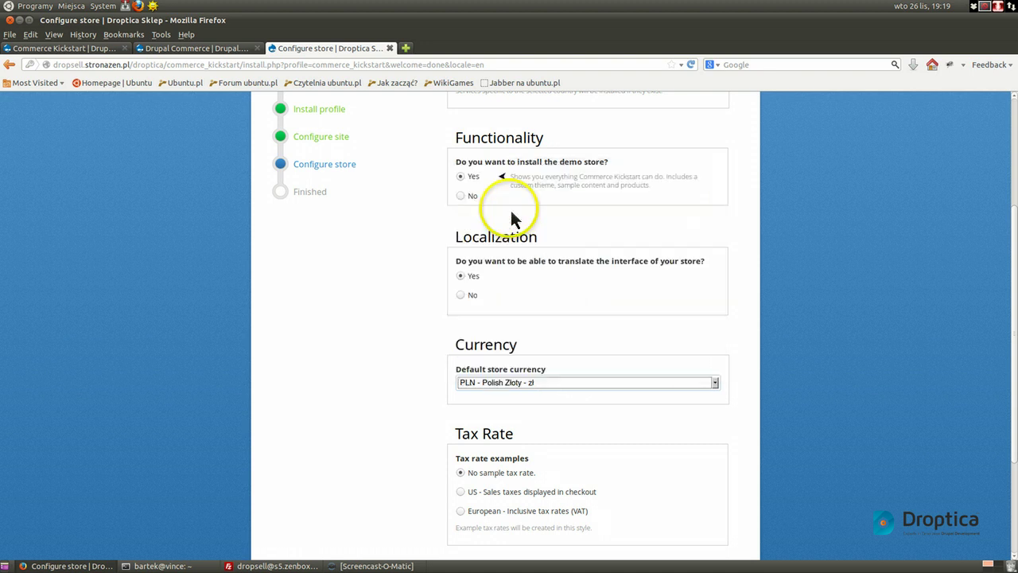
pyautogui.click(410, 398)
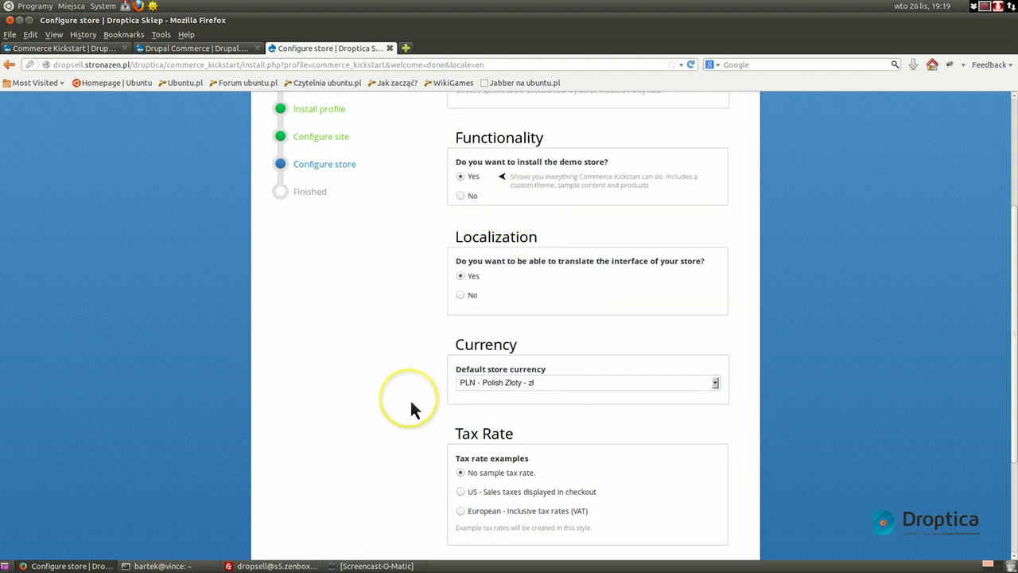
pyautogui.scroll(-2, 382, 386)
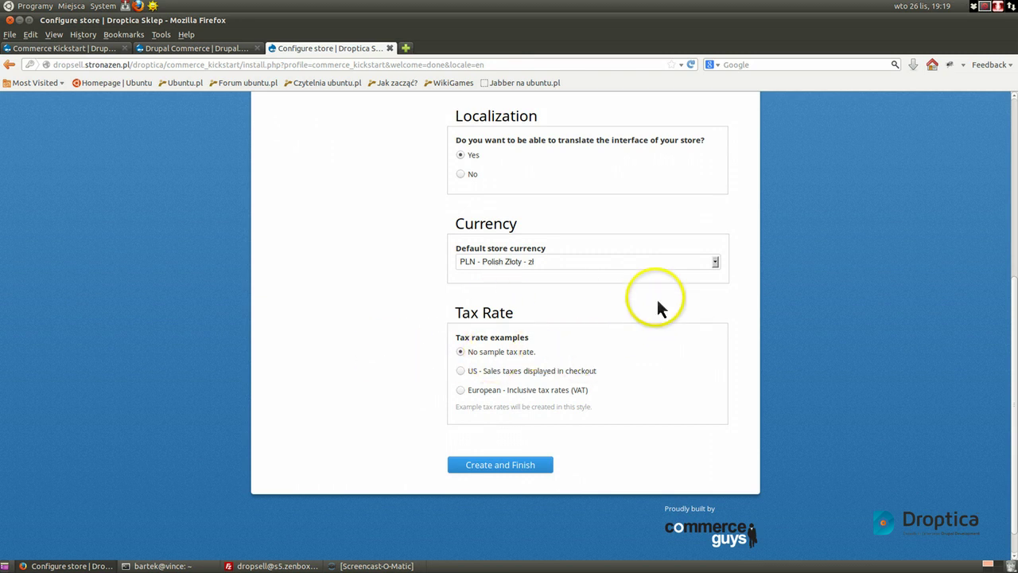
pyautogui.click(519, 464)
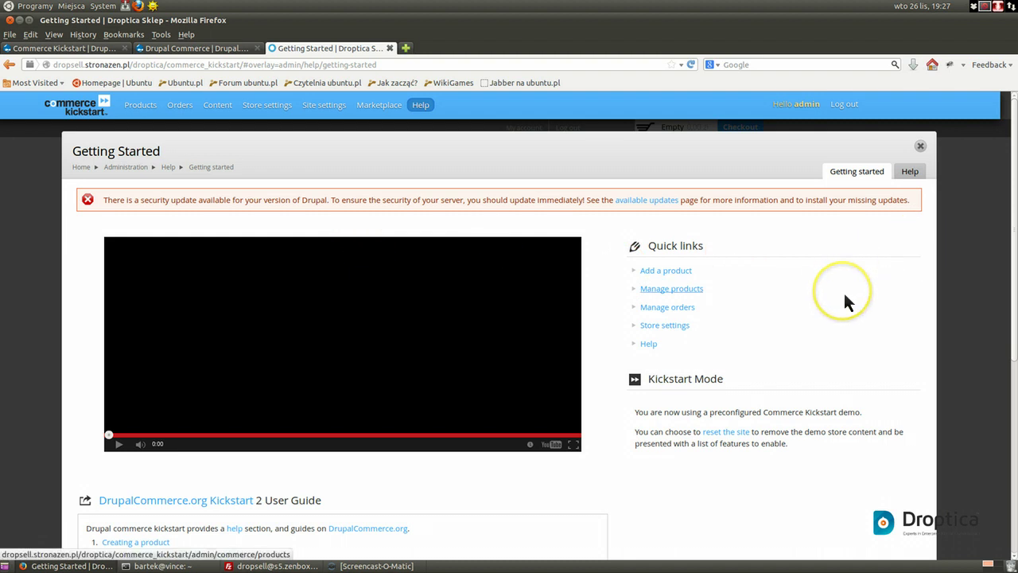
# Scroll the Droptica Sklep Getting Started page to view the User Guide topics
pyautogui.scroll(-1, 847, 295)
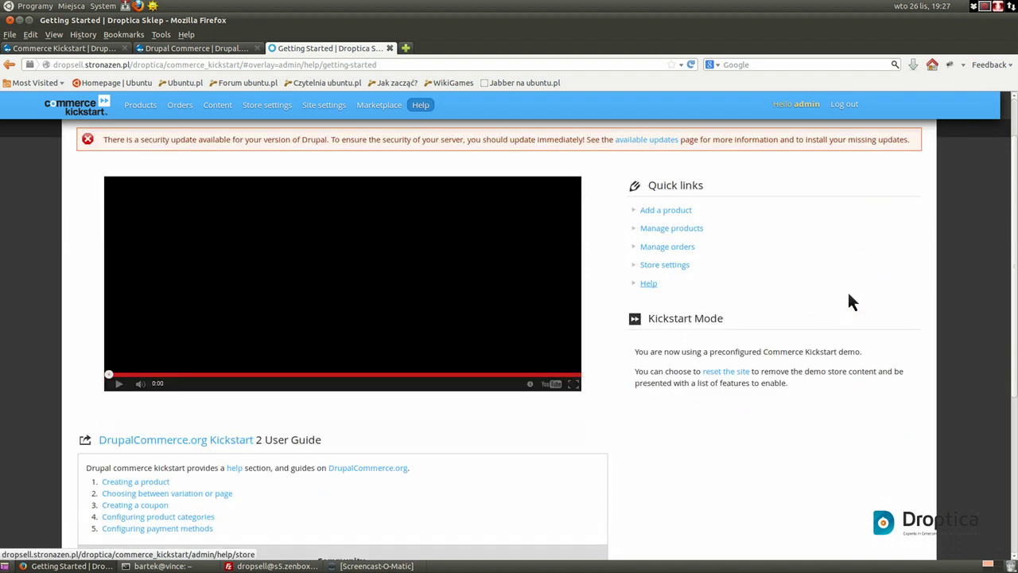